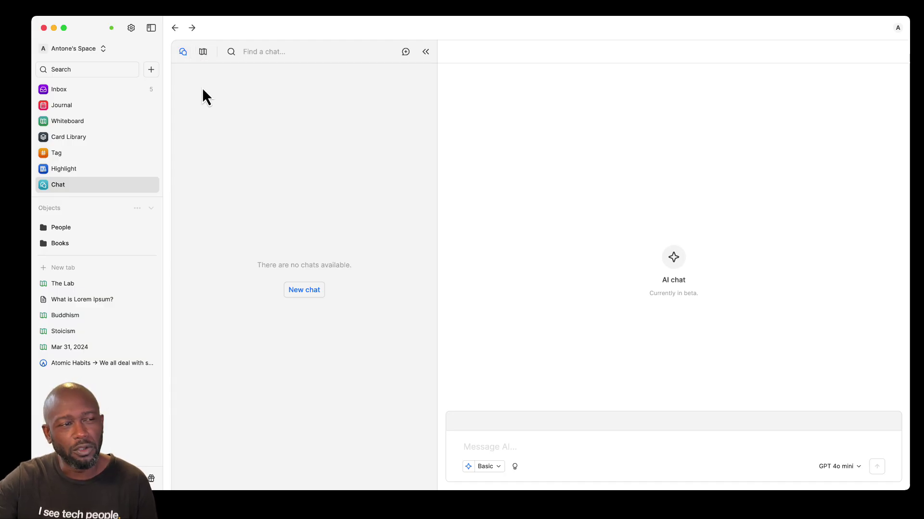
View the chats grouped by whiteboard and return to the general chat list.
{"action": "left_click", "coordinate": [202, 51]}
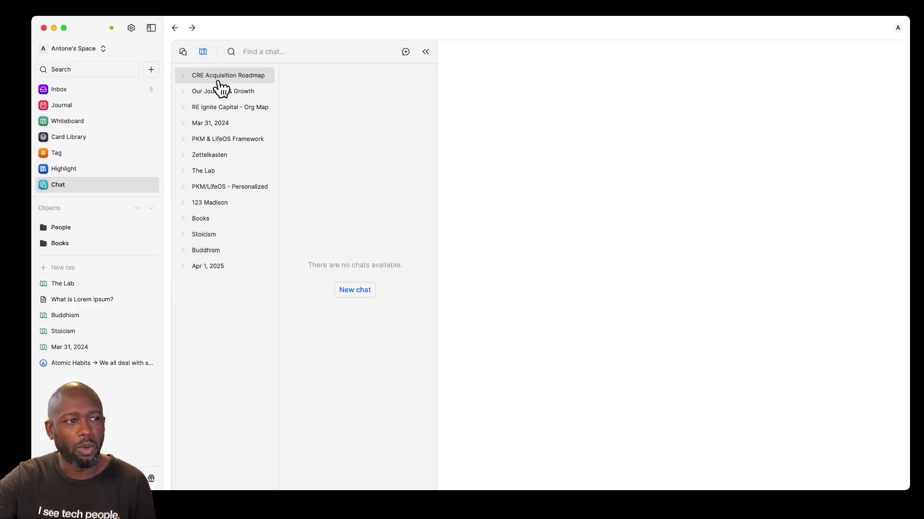
{"action": "left_click", "coordinate": [183, 52]}
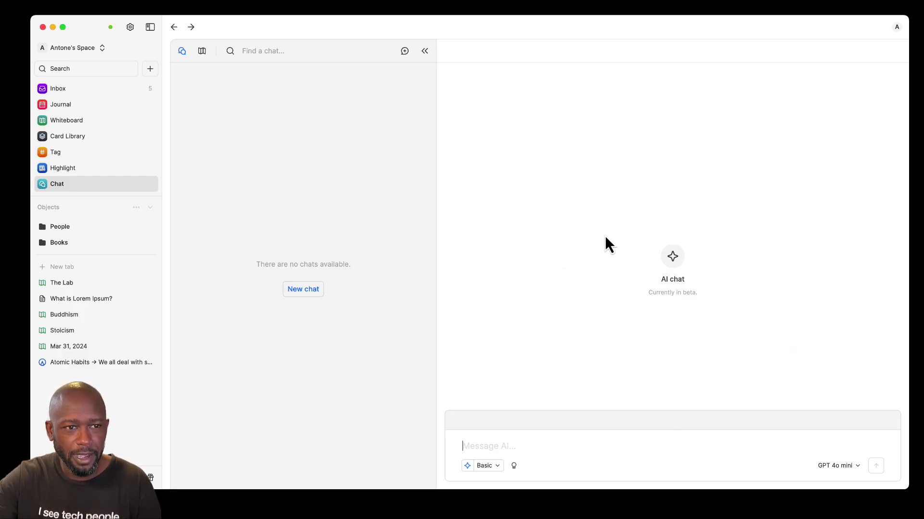
{"action": "left_click_drag", "start_coordinate": [665, 293], "coordinate": [706, 305]}
{"action": "left_click", "coordinate": [699, 303]}
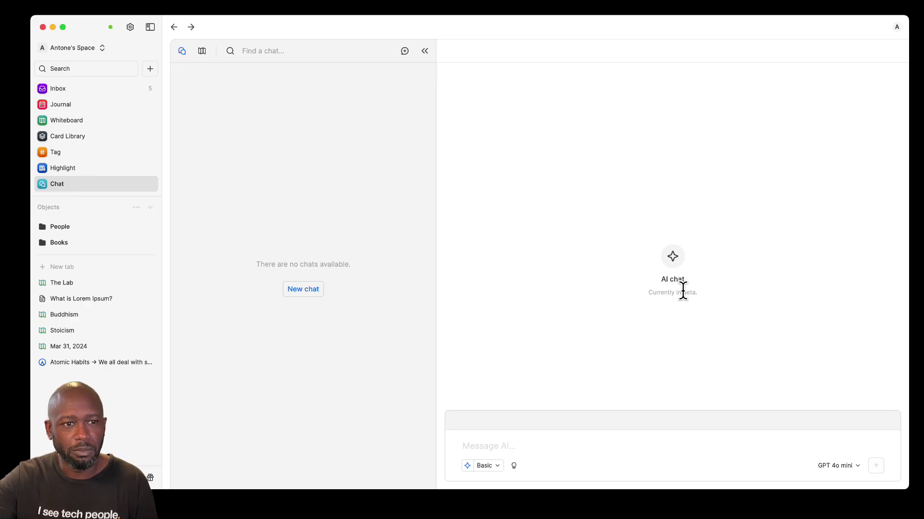
{"action": "left_click_drag", "start_coordinate": [682, 290], "coordinate": [694, 304]}
{"action": "left_click", "coordinate": [695, 304]}
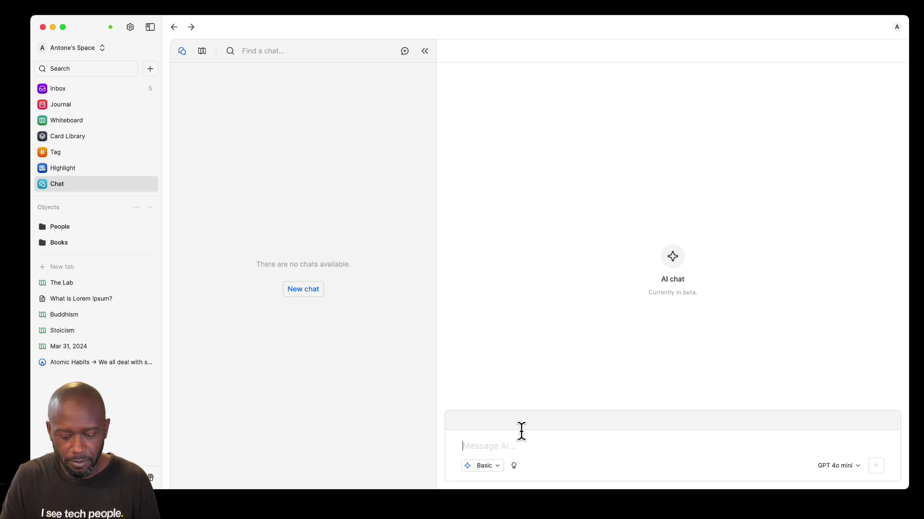
Write the AI chat message "who is the current president of america?" without sending it.
{"action": "type", "text": "who is the currn"}
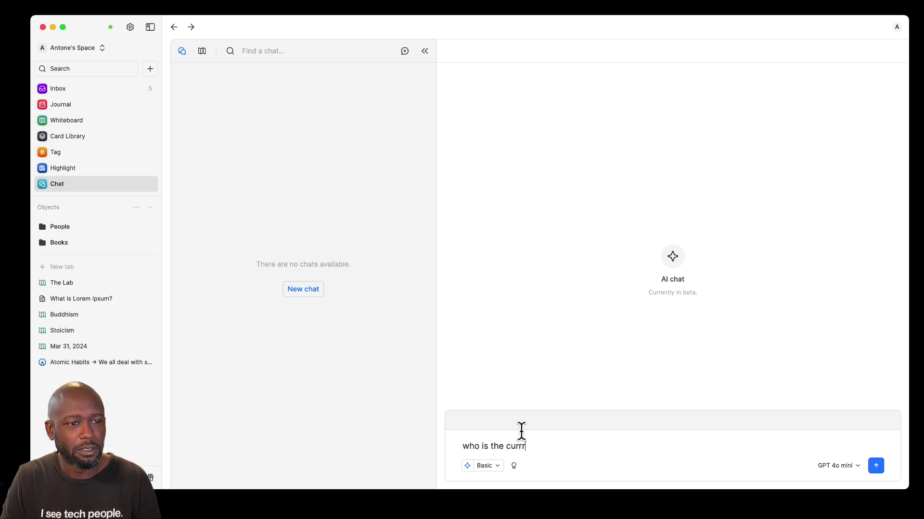
{"action": "type", "text": "ent pres"}
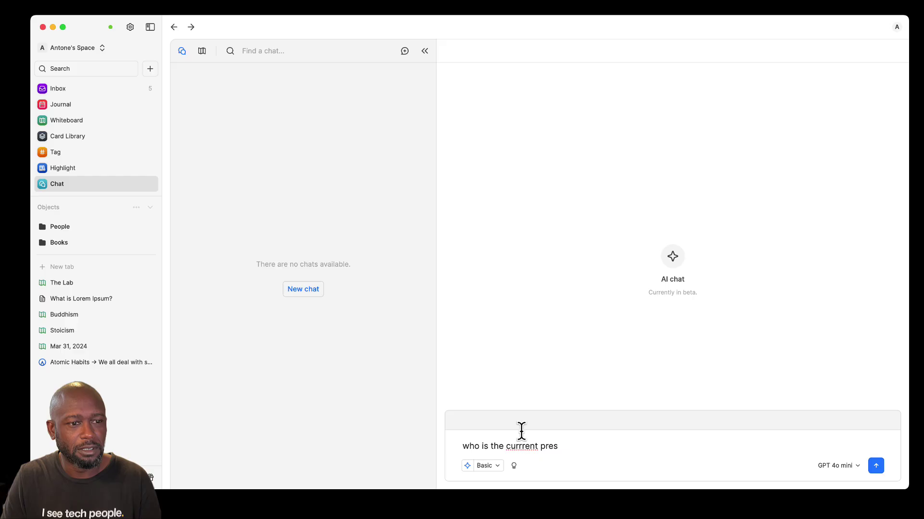
{"action": "type", "text": "ident of a"}
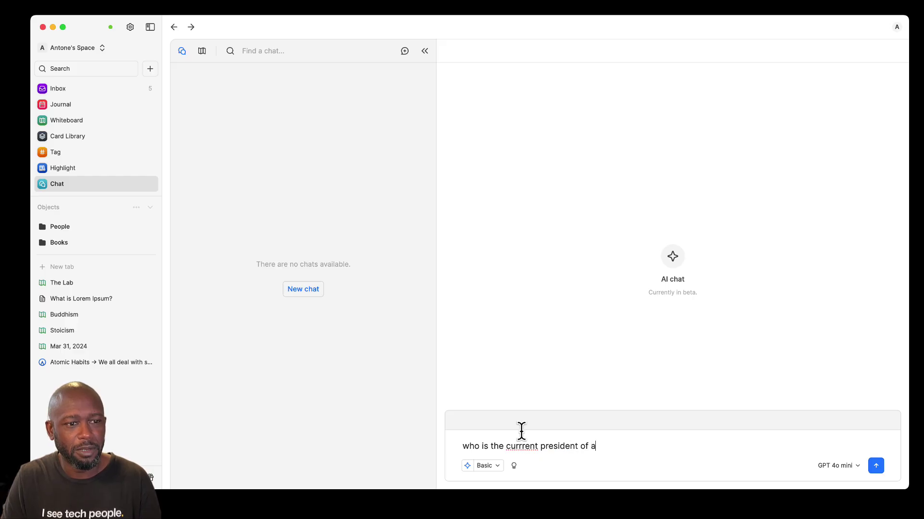
{"action": "type", "text": "meriz"}
{"action": "type", "text": "a"}
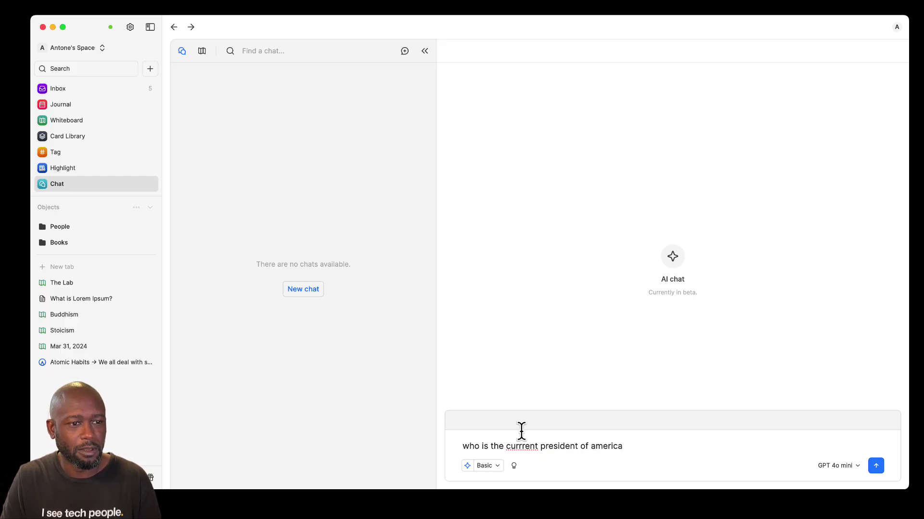
{"action": "left_click", "coordinate": [520, 446]}
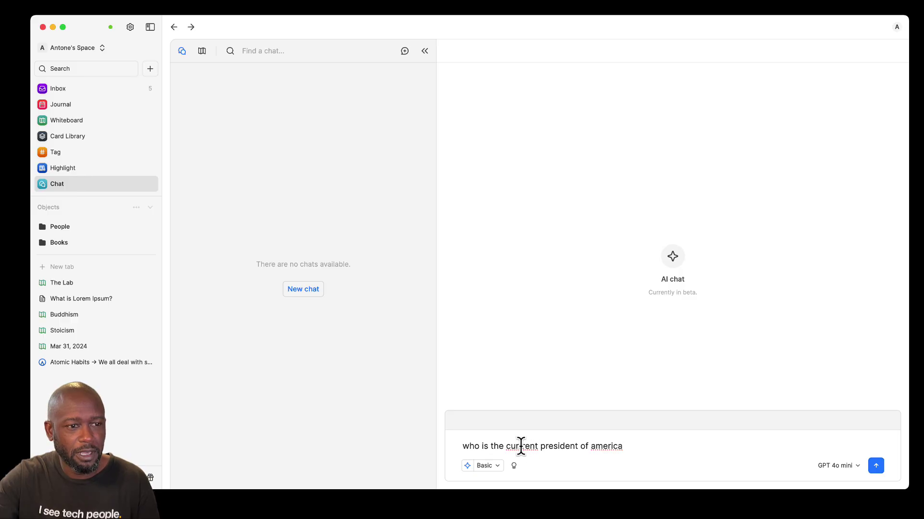
{"action": "key", "text": "BackSpace"}
{"action": "left_click", "coordinate": [644, 445]}
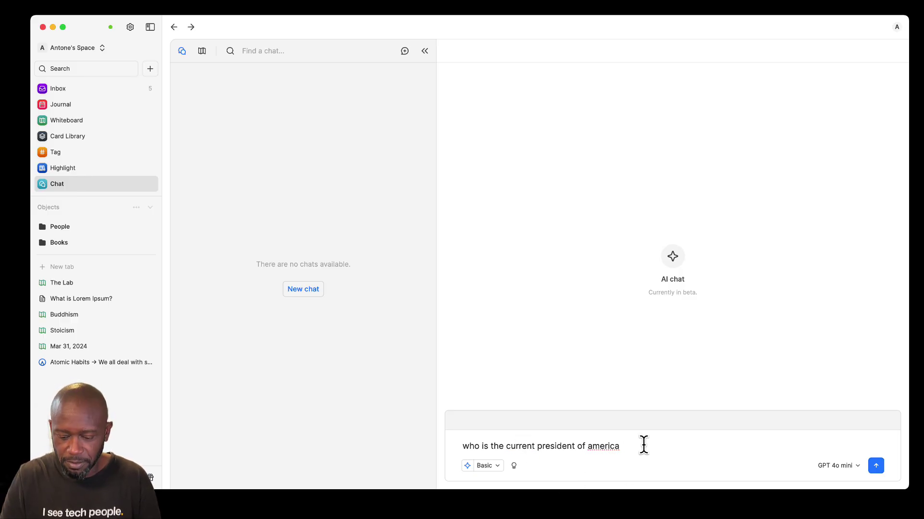
{"action": "type", "text": "?"}
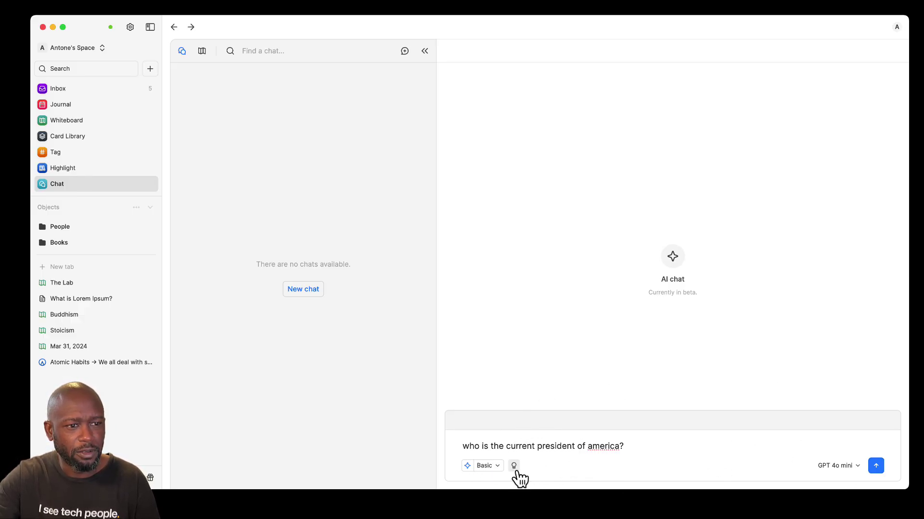
Compare general chat mode with AI chat mode and view the Basic and Premium tier options, staying on Basic.
{"action": "left_click", "coordinate": [468, 466]}
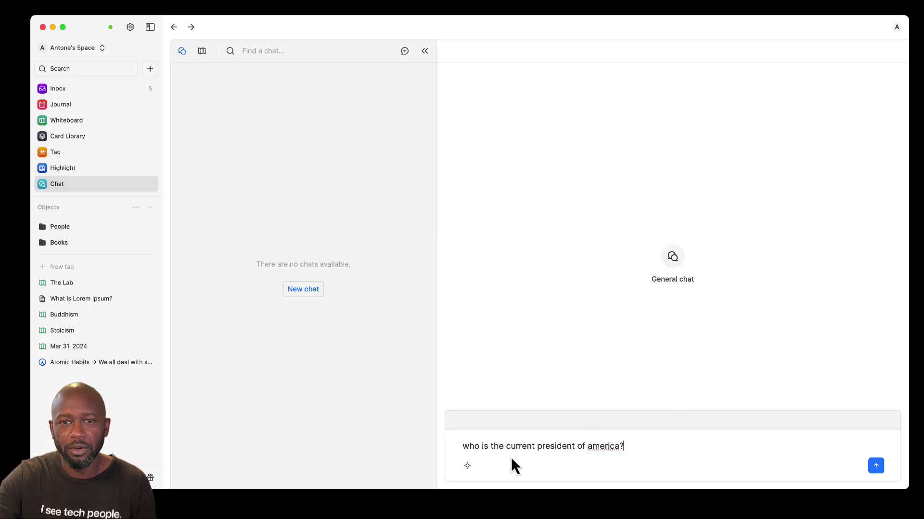
{"action": "left_click", "coordinate": [467, 466]}
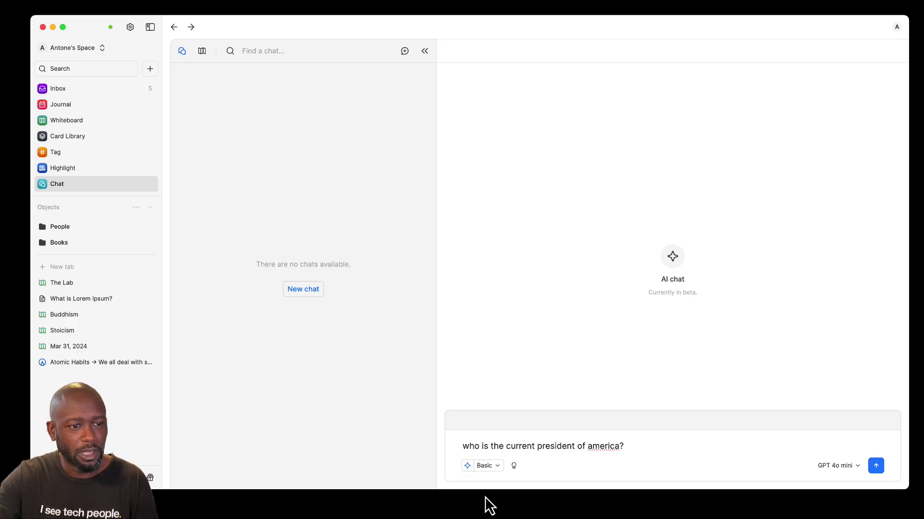
{"action": "left_click", "coordinate": [498, 467]}
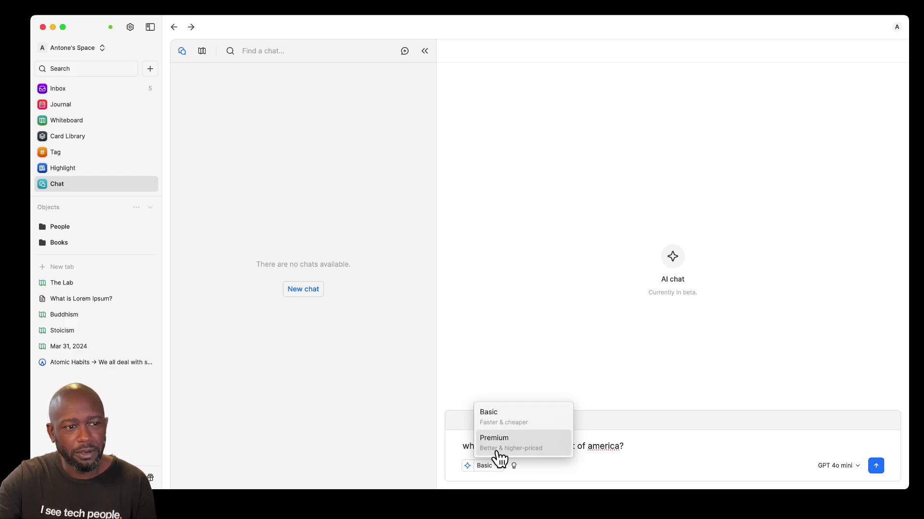
{"action": "left_click", "coordinate": [553, 469]}
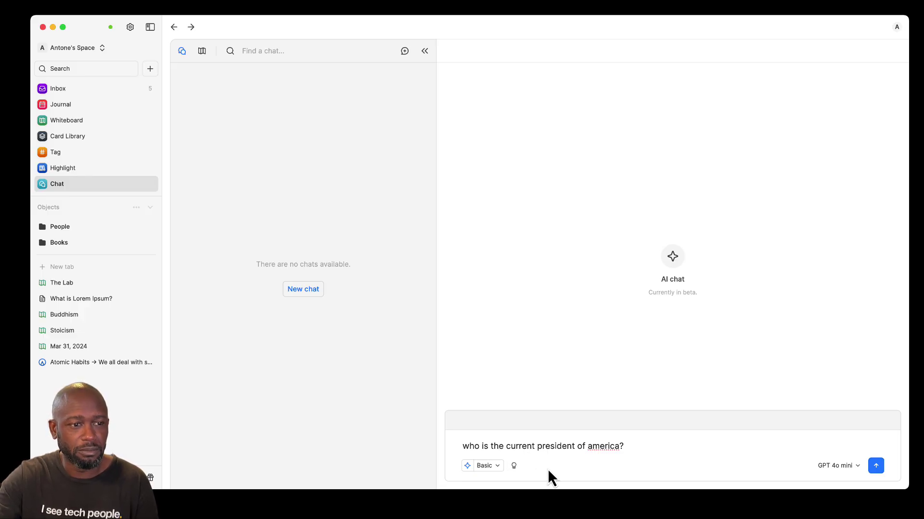
Try the Thinking option in the Basic tier, look over its models and set the model back to GPT 4o mini.
{"action": "left_click", "coordinate": [515, 467]}
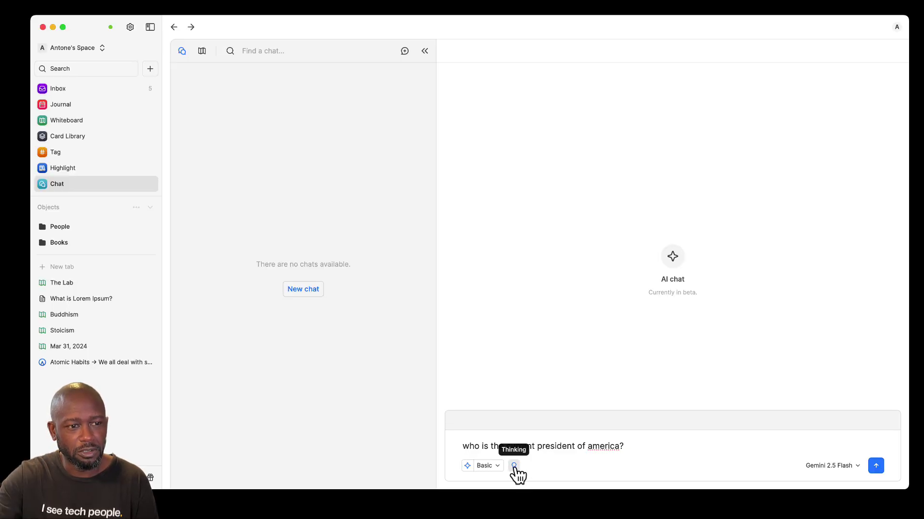
{"action": "left_click", "coordinate": [842, 474]}
{"action": "left_click", "coordinate": [843, 445]}
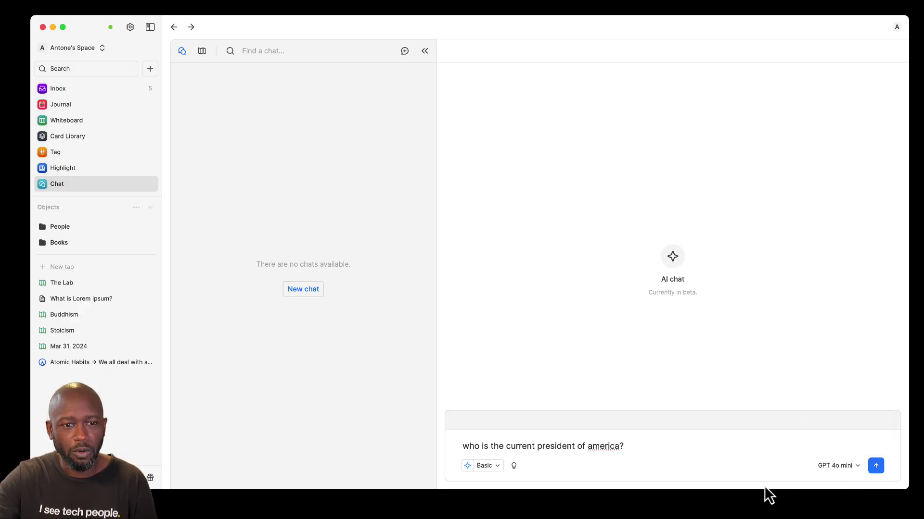
{"action": "left_click", "coordinate": [836, 466]}
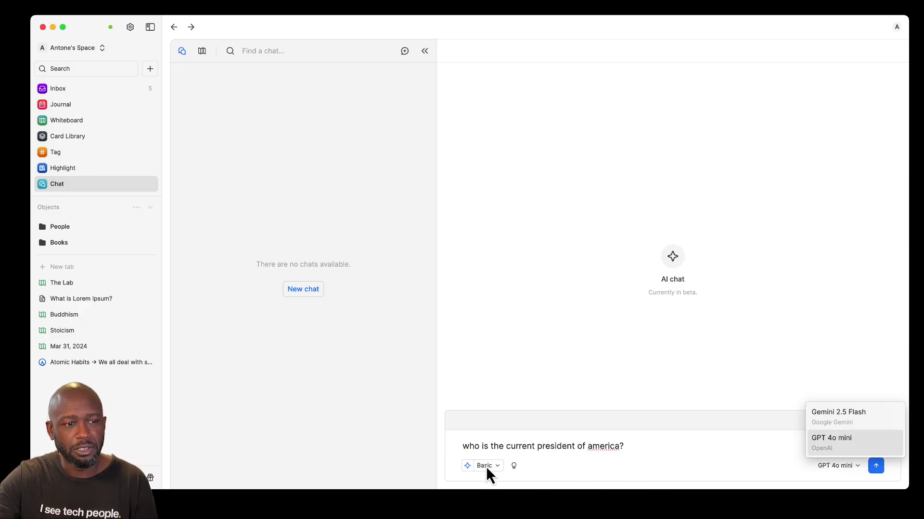
{"action": "left_click", "coordinate": [724, 468]}
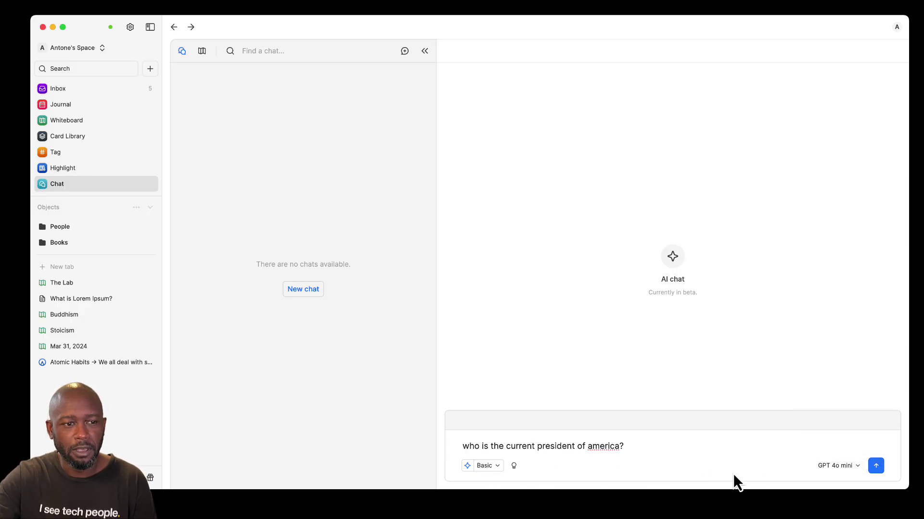
{"action": "left_click", "coordinate": [513, 465]}
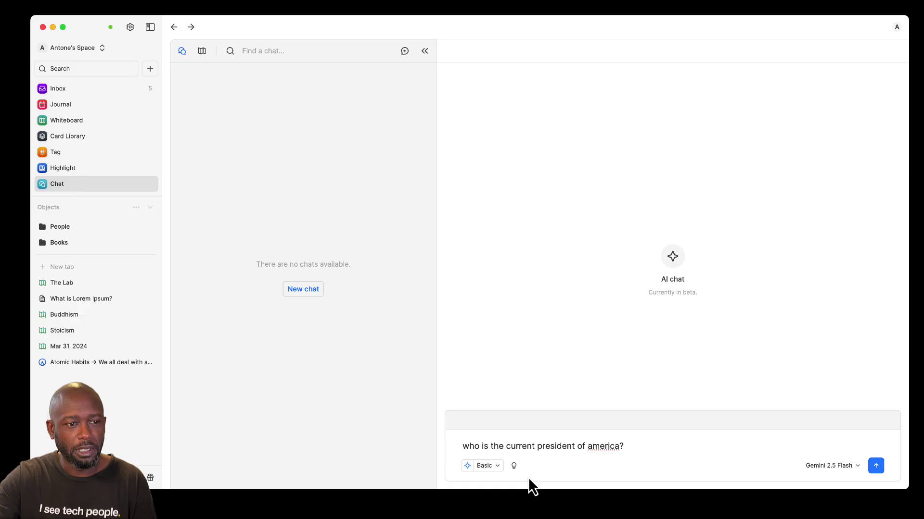
{"action": "left_click", "coordinate": [838, 467]}
{"action": "left_click", "coordinate": [825, 437]}
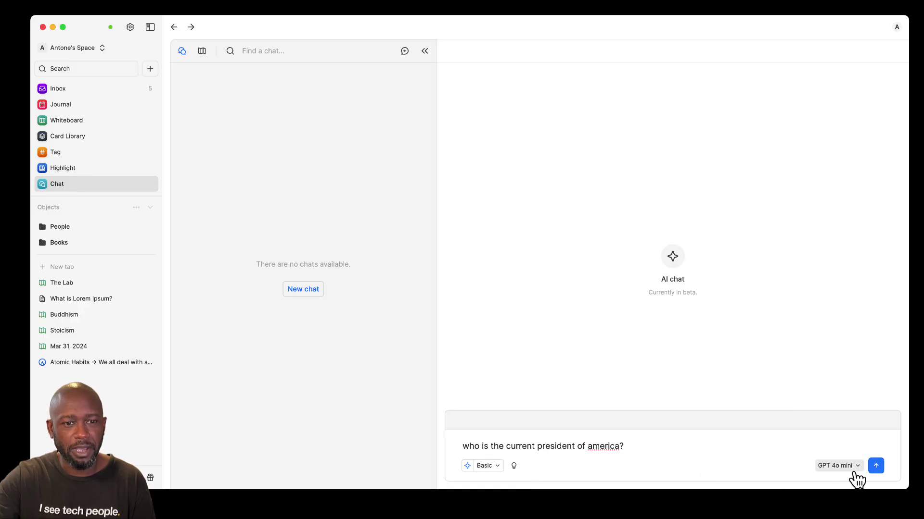
Switch the AI chat to the Premium tier and examine its available models, including those for Thinking.
{"action": "left_click", "coordinate": [493, 465]}
{"action": "left_click", "coordinate": [500, 450]}
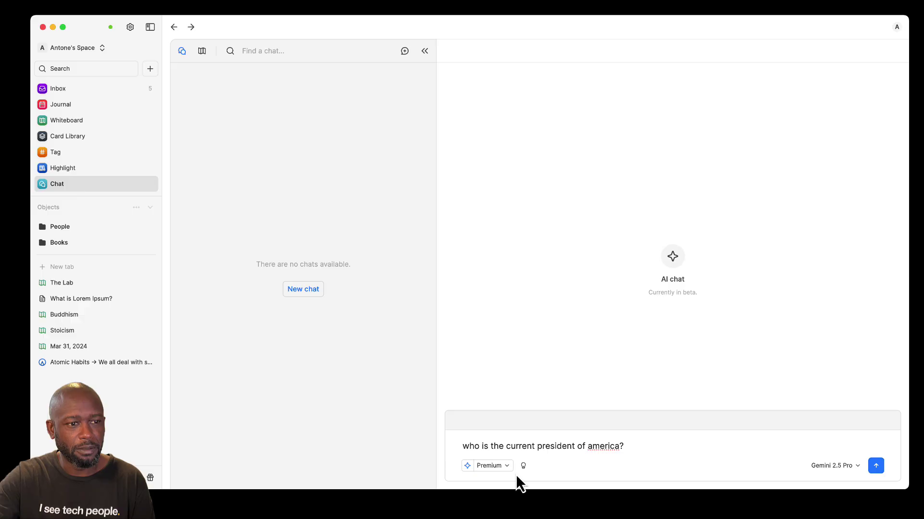
{"action": "left_click", "coordinate": [855, 469]}
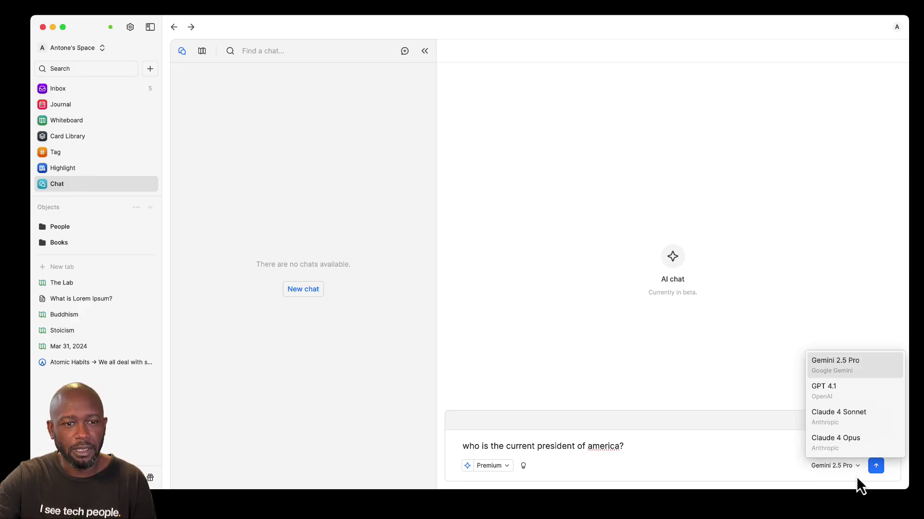
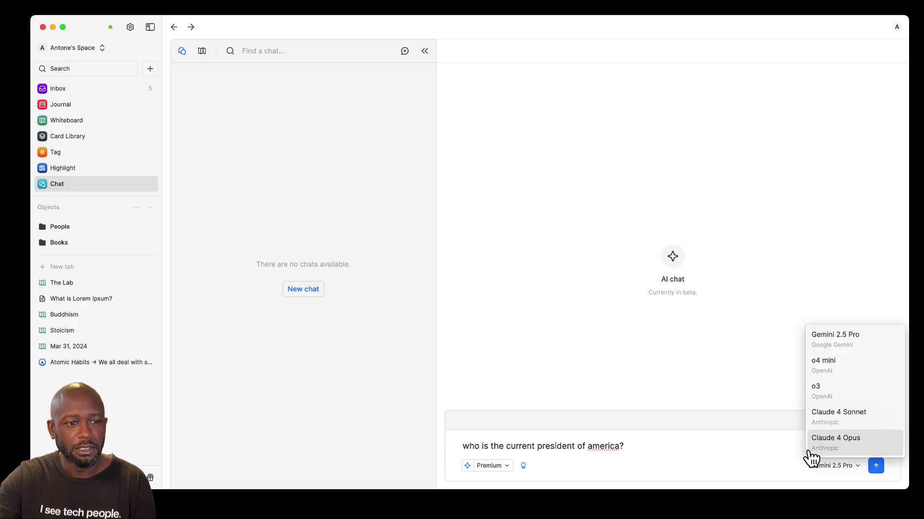
{"action": "left_click", "coordinate": [727, 471]}
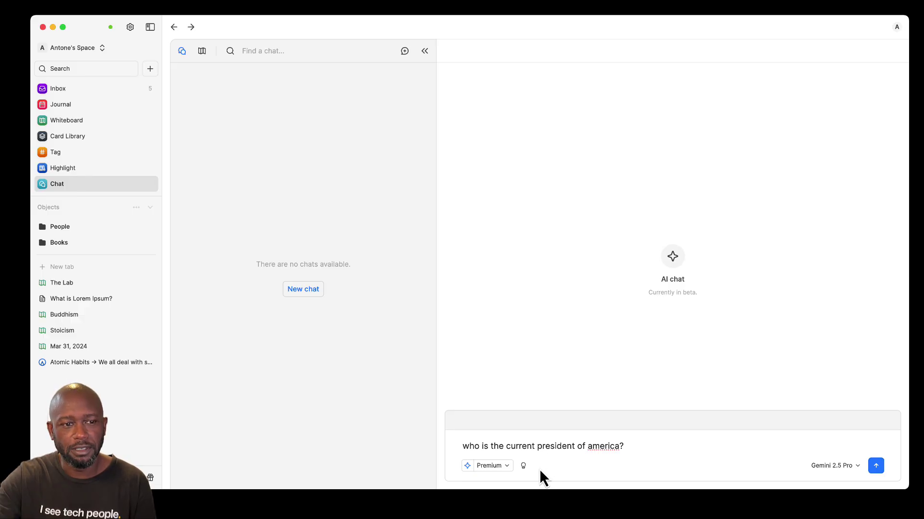
Set the AI chat to the Basic tier with Gemini 2.5 Flash and submit the question.
{"action": "left_click", "coordinate": [505, 468]}
{"action": "left_click", "coordinate": [514, 427]}
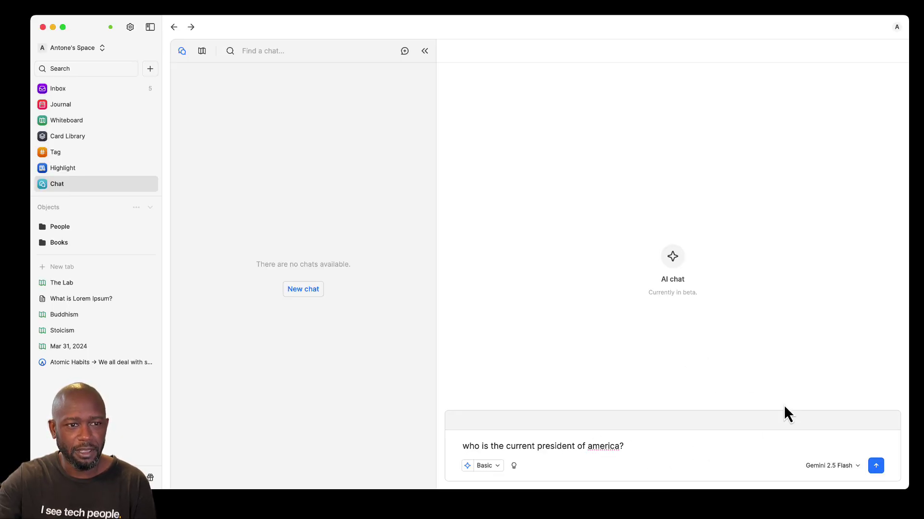
{"action": "left_click", "coordinate": [875, 474]}
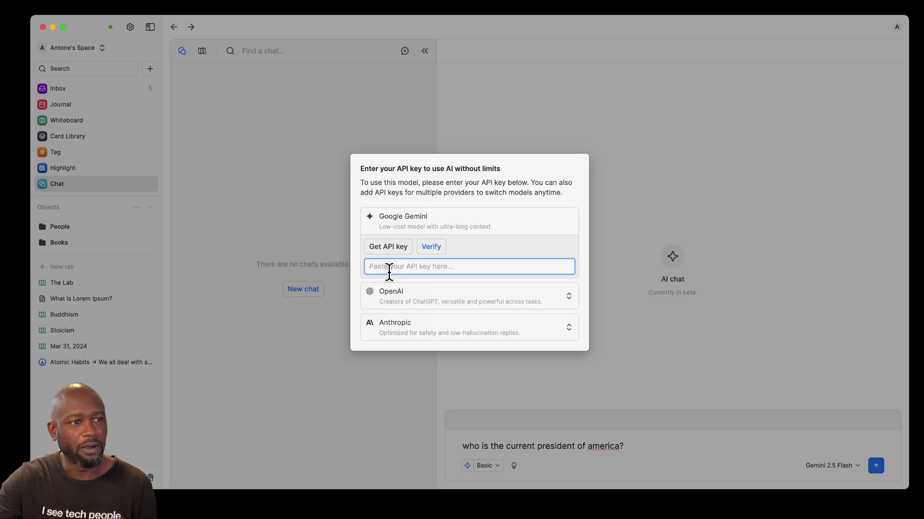
Paste the Google Gemini API key, verify it and close the API key dialog.
{"action": "key", "text": "super+Tab"}
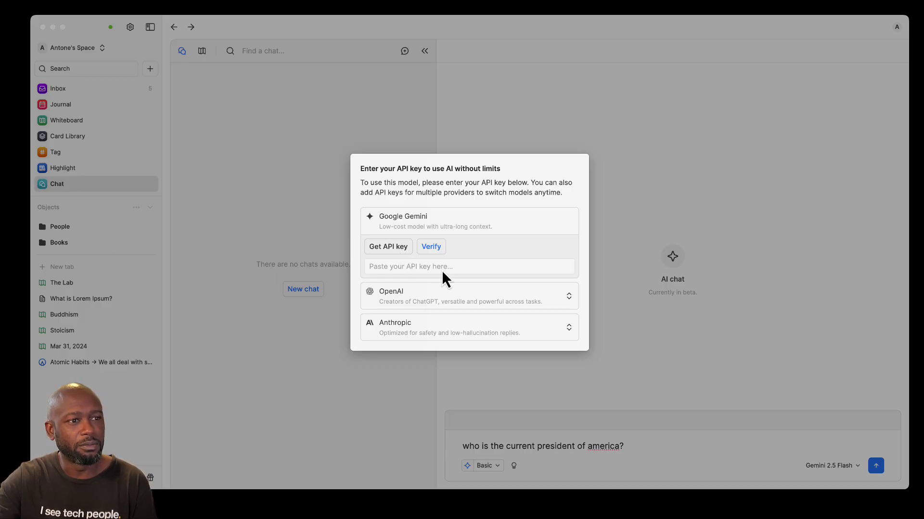
{"action": "left_click", "coordinate": [402, 266]}
{"action": "key", "text": "super+v"}
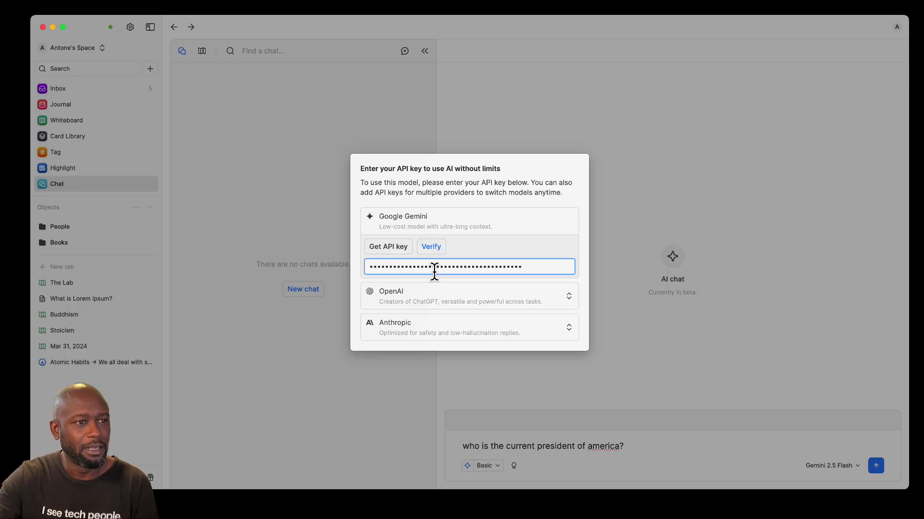
{"action": "left_click", "coordinate": [435, 253]}
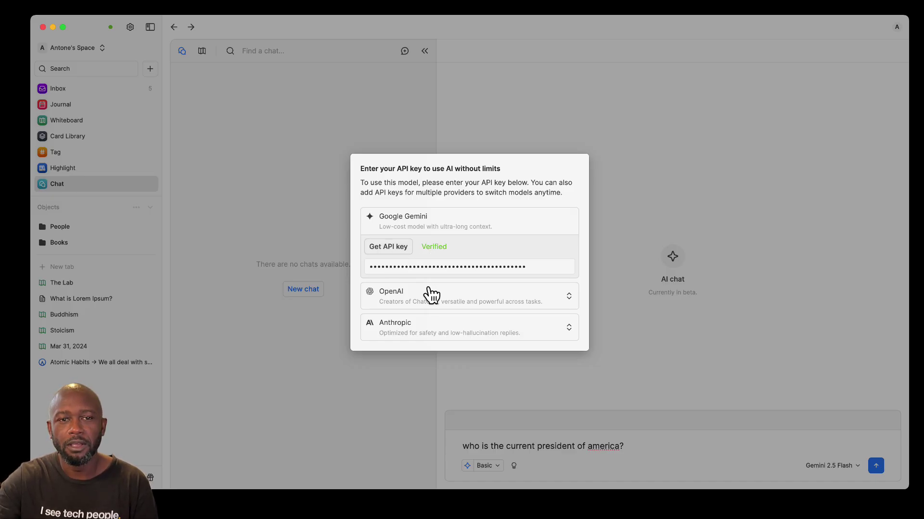
{"action": "left_click", "coordinate": [677, 373]}
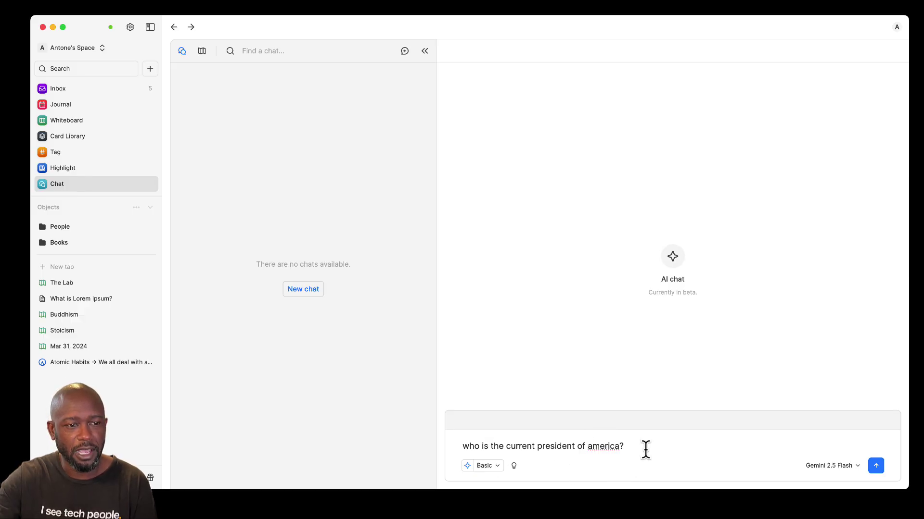
Send the drafted question about the current president to Gemini 2.5 Flash.
{"action": "left_click", "coordinate": [876, 469]}
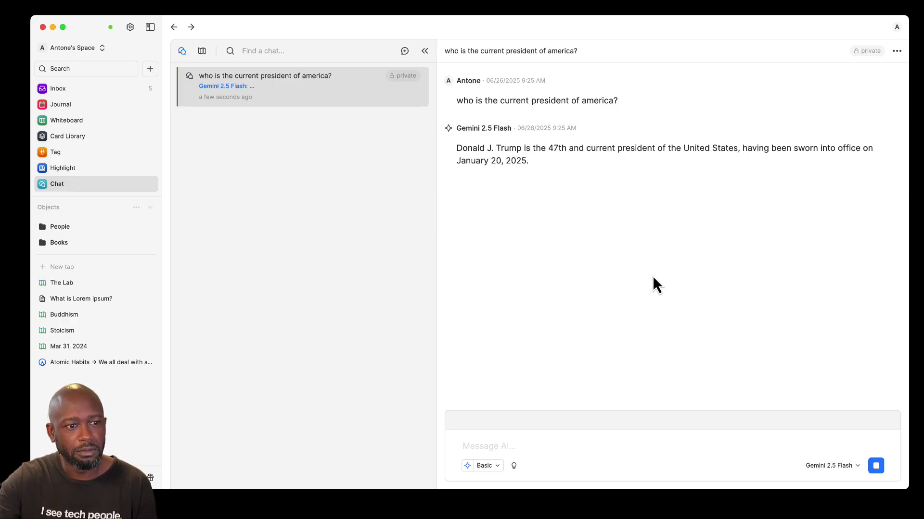
Set the chat model to GPT 4o mini and copy the question already asked into the new message.
{"action": "left_click", "coordinate": [838, 467]}
{"action": "left_click", "coordinate": [839, 440]}
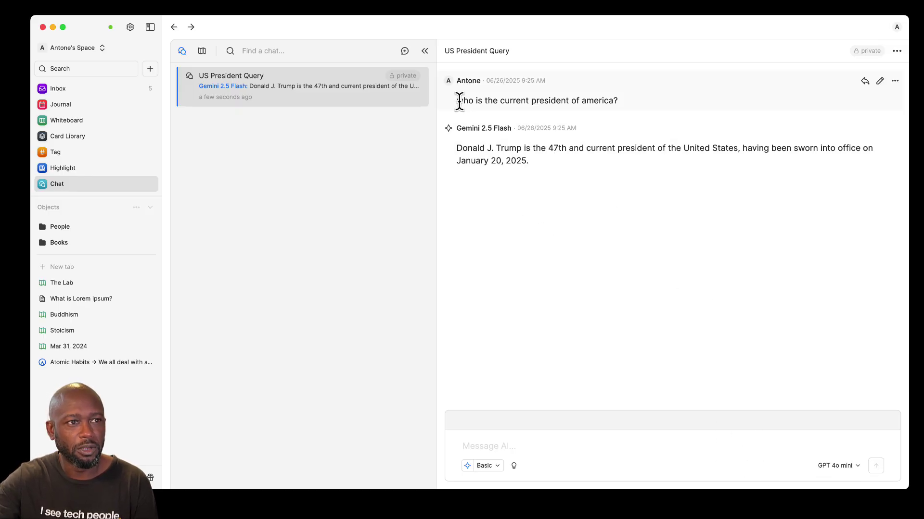
{"action": "left_click_drag", "start_coordinate": [455, 101], "coordinate": [625, 101]}
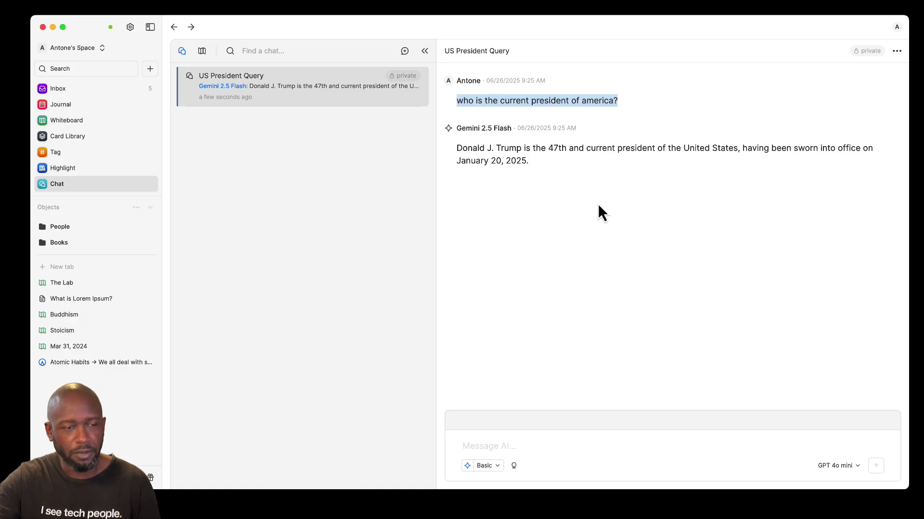
{"action": "left_click", "coordinate": [500, 441]}
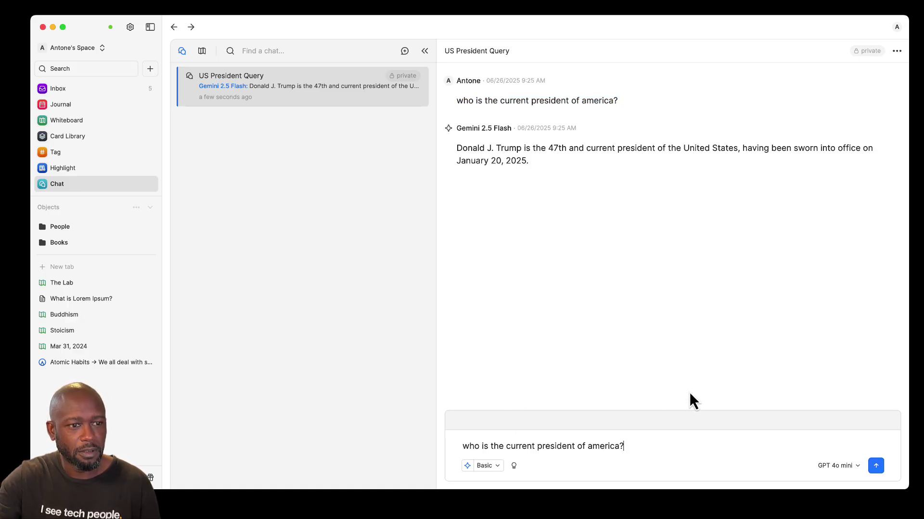
Send the drafted question to GPT 4o mini and switch the chat to the Premium tier with Claude 4 Sonnet.
{"action": "left_click", "coordinate": [875, 466]}
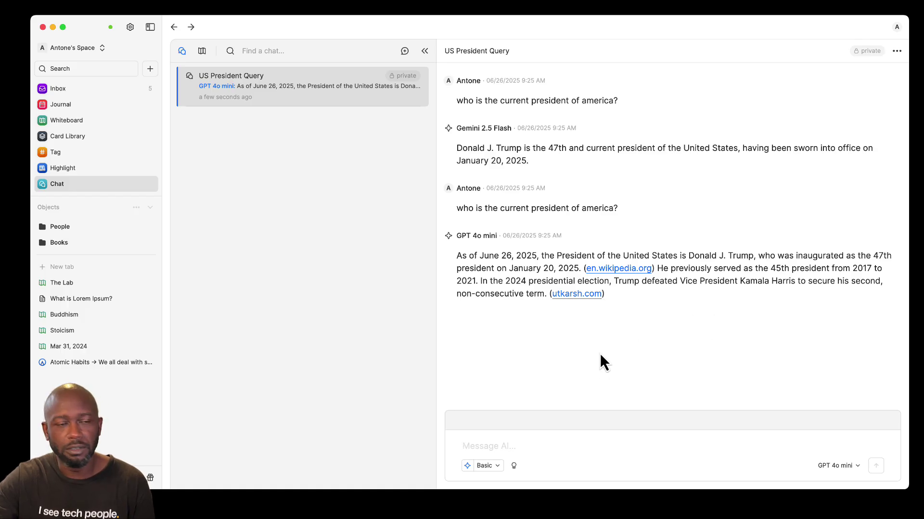
{"action": "left_click", "coordinate": [498, 467]}
{"action": "left_click", "coordinate": [525, 445]}
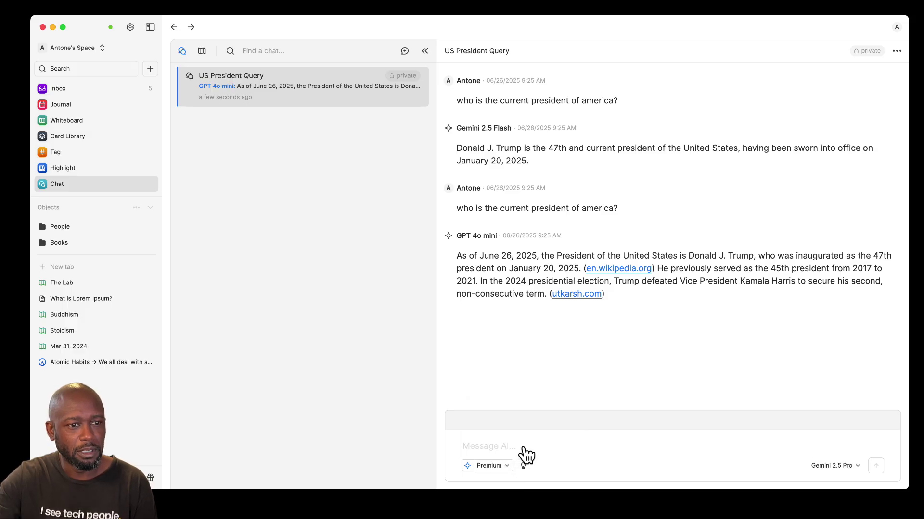
{"action": "left_click", "coordinate": [853, 467]}
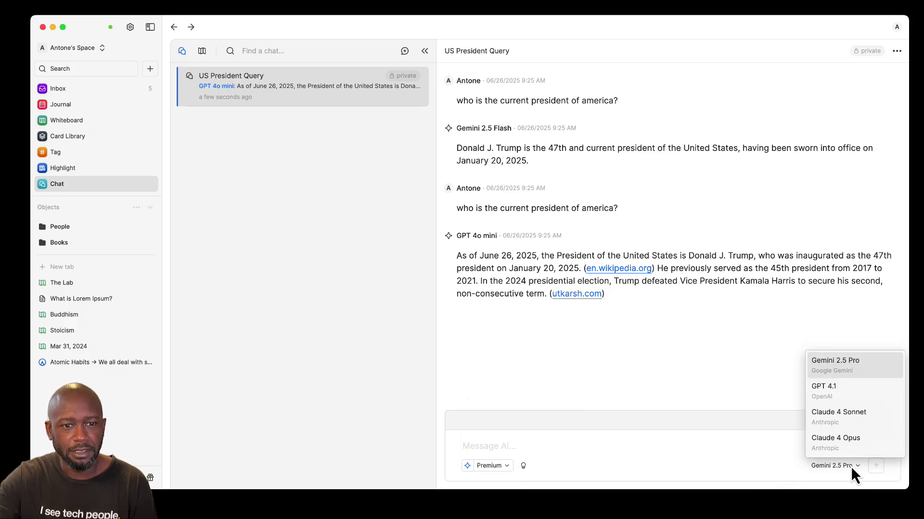
{"action": "left_click", "coordinate": [850, 424]}
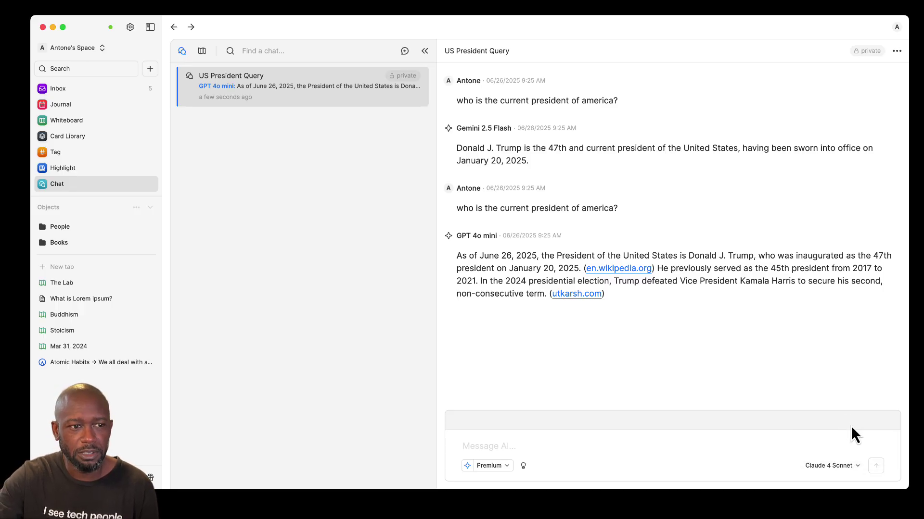
Copy the question "who is the current president of america?" into a new message and send it to Claude 4 Sonnet.
{"action": "left_click_drag", "start_coordinate": [455, 100], "coordinate": [617, 100]}
{"action": "key", "text": "super+c"}
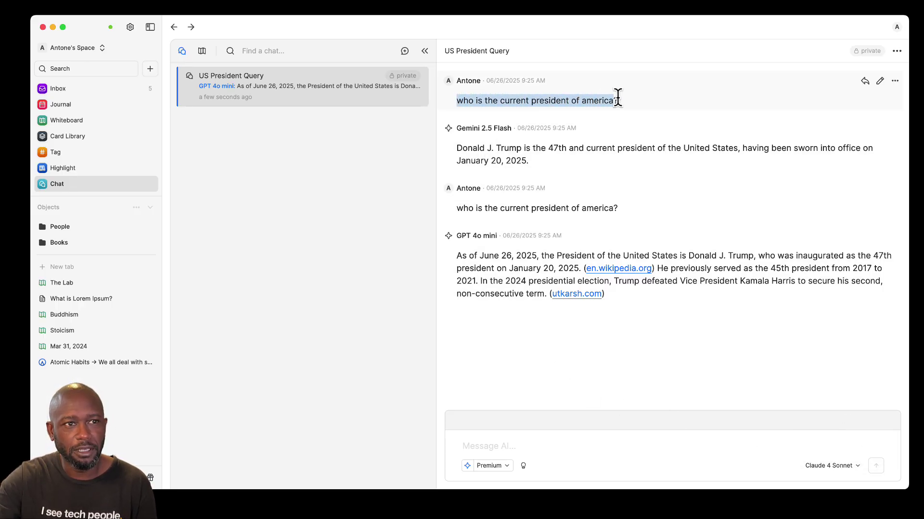
{"action": "left_click", "coordinate": [495, 452]}
{"action": "key", "text": "super+v"}
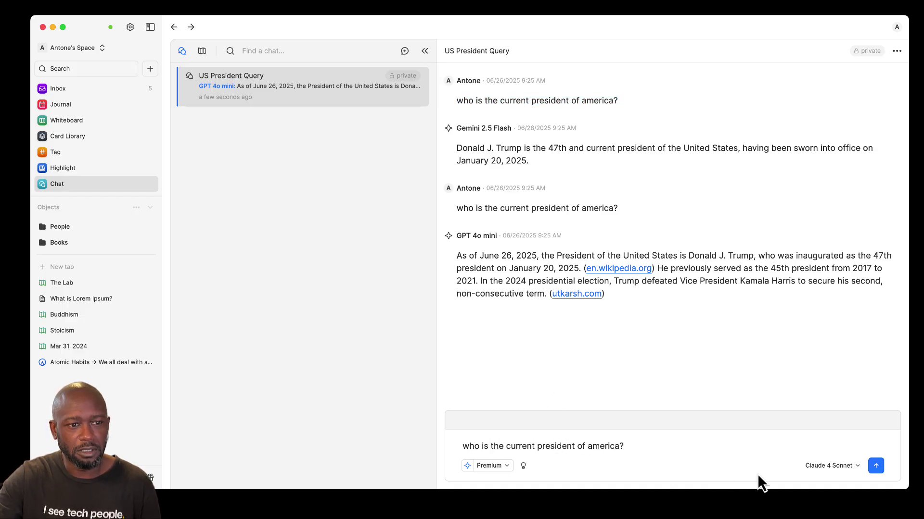
{"action": "left_click", "coordinate": [875, 466]}
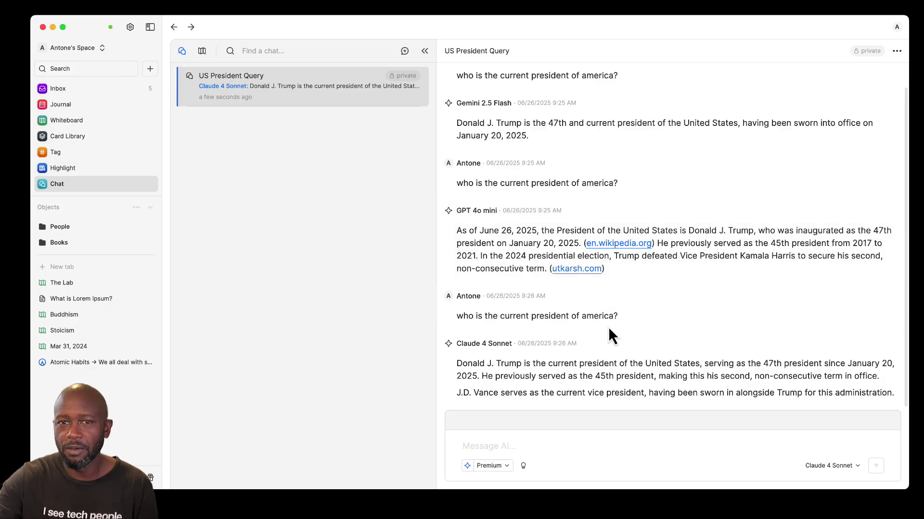
Open The Lab whiteboard and set its chat list to show All chats.
{"action": "left_click", "coordinate": [202, 51]}
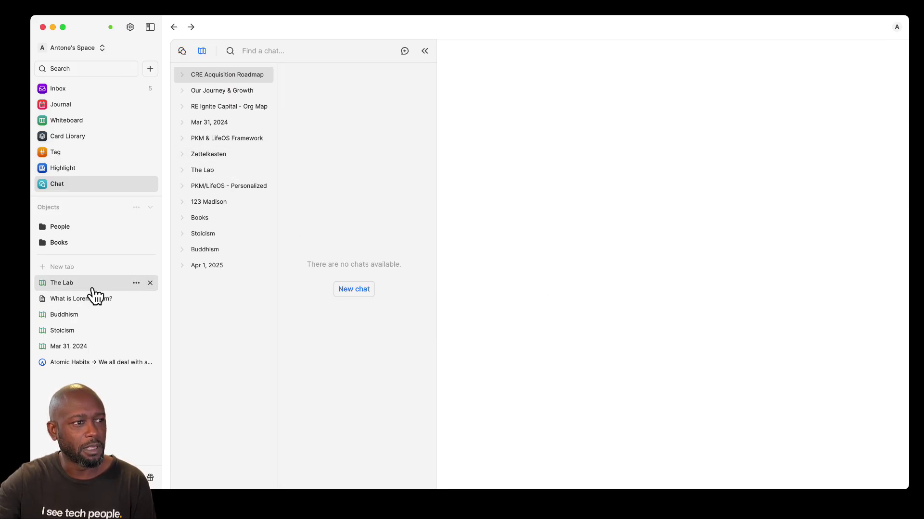
{"action": "left_click", "coordinate": [79, 284]}
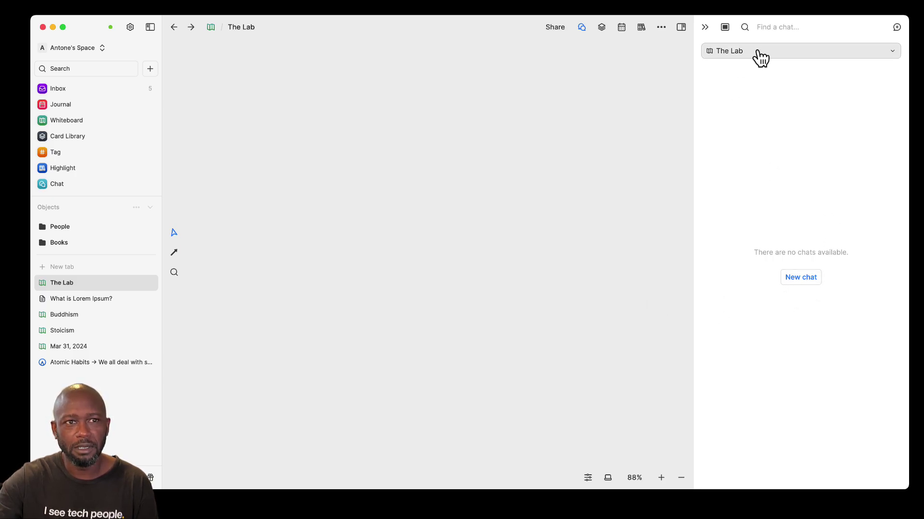
{"action": "left_click", "coordinate": [891, 56]}
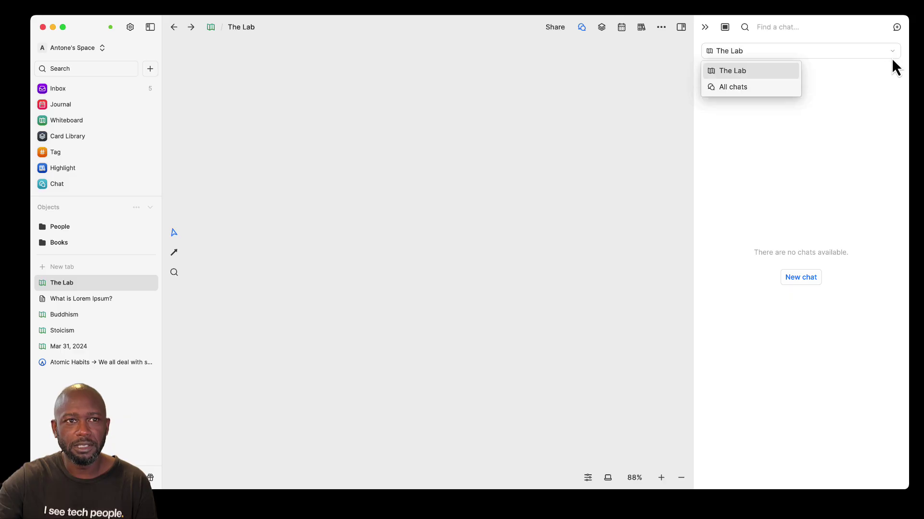
{"action": "left_click", "coordinate": [741, 91]}
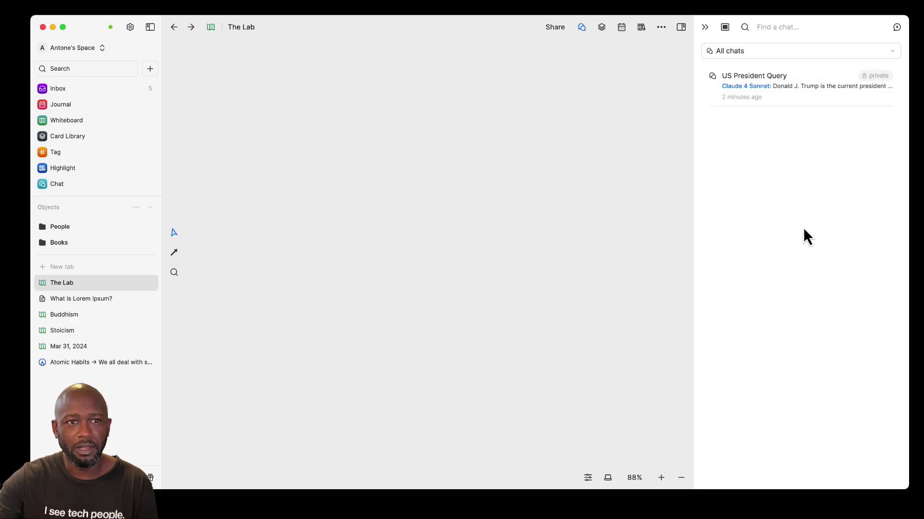
Open the US President Query chat and place its Gemini 2.5 Flash reply as a card on The Lab whiteboard.
{"action": "left_click", "coordinate": [802, 93]}
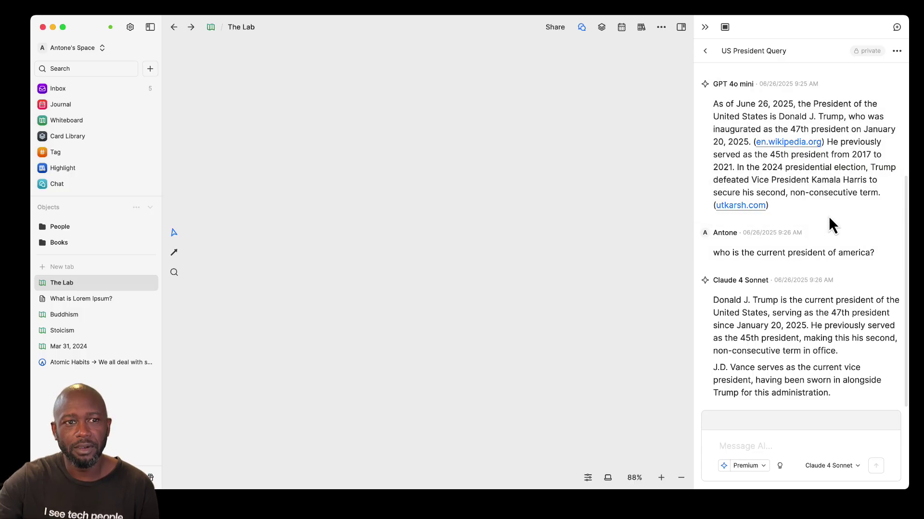
{"action": "scroll", "coordinate": [798, 222], "scroll_direction": "up", "scroll_amount": 3}
{"action": "scroll", "coordinate": [798, 192], "scroll_direction": "up", "scroll_amount": 2}
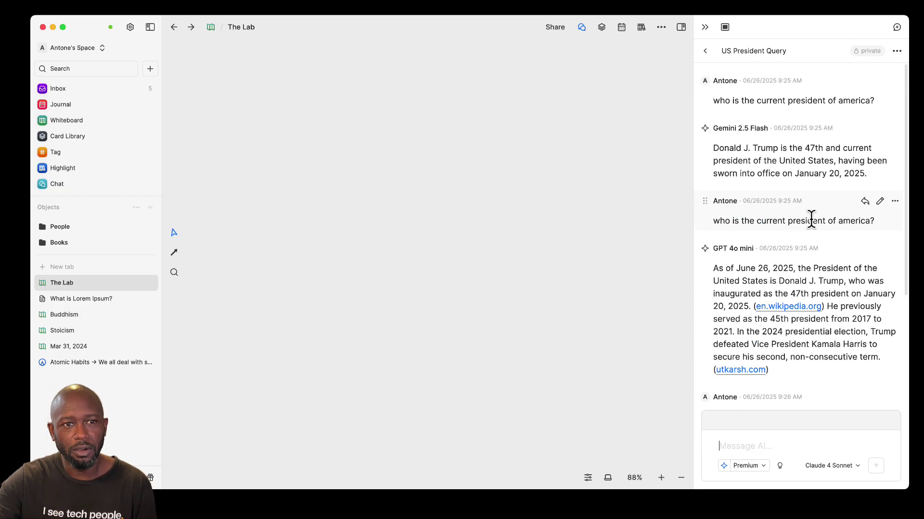
{"action": "scroll", "coordinate": [811, 219], "scroll_direction": "down", "scroll_amount": 5}
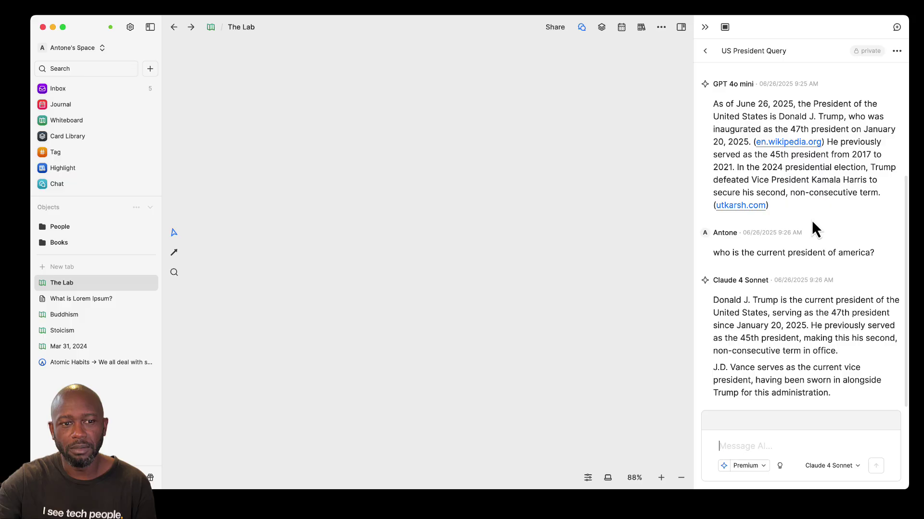
{"action": "scroll", "coordinate": [790, 263], "scroll_direction": "up", "scroll_amount": 5}
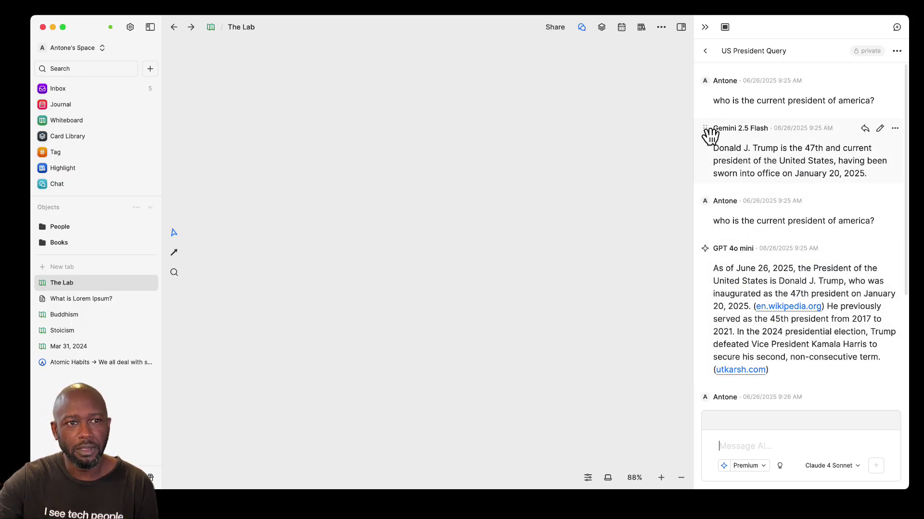
{"action": "left_click_drag", "start_coordinate": [709, 135], "coordinate": [399, 153]}
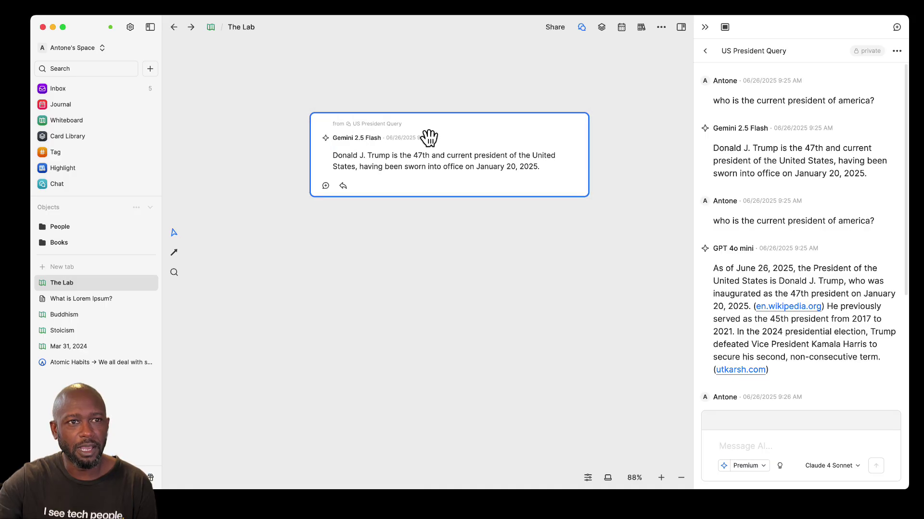
Return to the chat list and place the whole US President Query chat on the whiteboard below the Gemini reply card.
{"action": "left_click", "coordinate": [705, 51]}
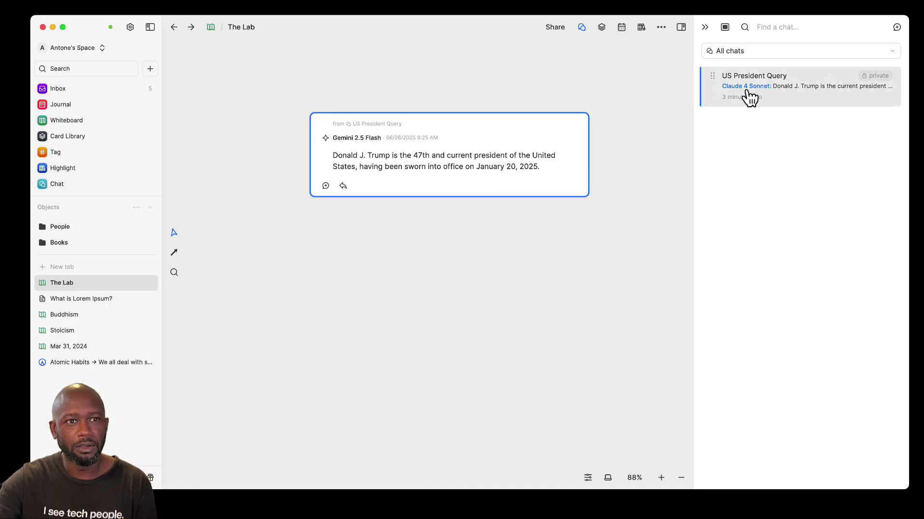
{"action": "left_click_drag", "start_coordinate": [718, 78], "coordinate": [346, 246]}
{"action": "scroll", "coordinate": [645, 267], "scroll_direction": "down", "scroll_amount": 3}
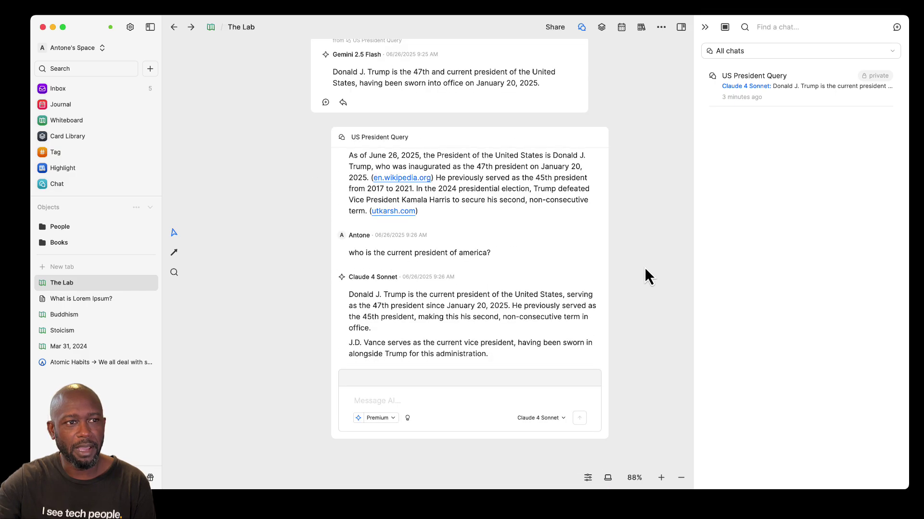
{"action": "scroll", "coordinate": [669, 191], "scroll_direction": "left", "scroll_amount": 2}
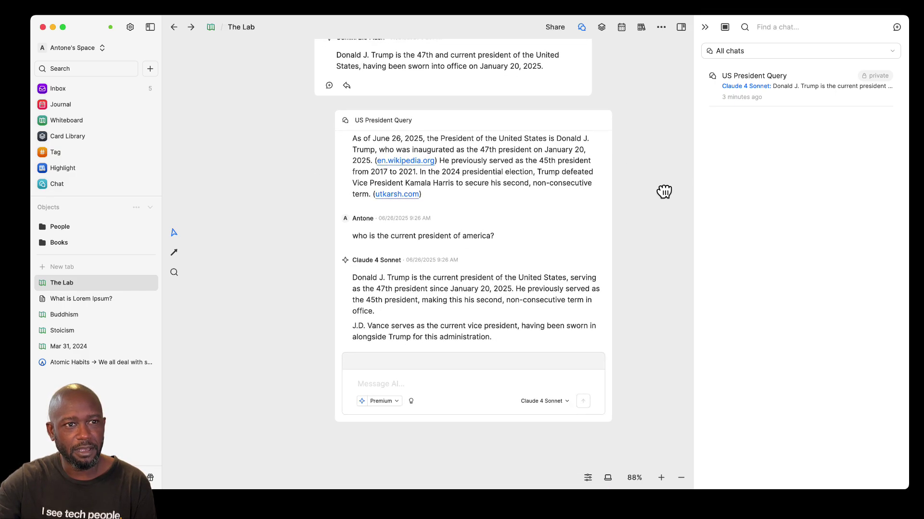
Move the Gemini 2.5 Flash reply card so it lines up directly above the US President Query chat card.
{"action": "triple_click", "coordinate": [495, 61]}
{"action": "left_click", "coordinate": [331, 188]}
{"action": "scroll", "coordinate": [554, 221], "scroll_direction": "up", "scroll_amount": 1}
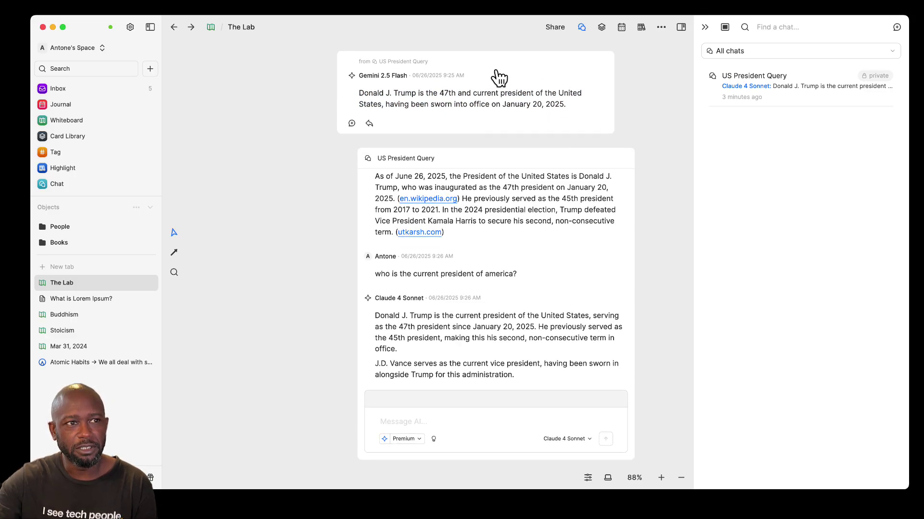
{"action": "left_click_drag", "start_coordinate": [497, 77], "coordinate": [517, 63]}
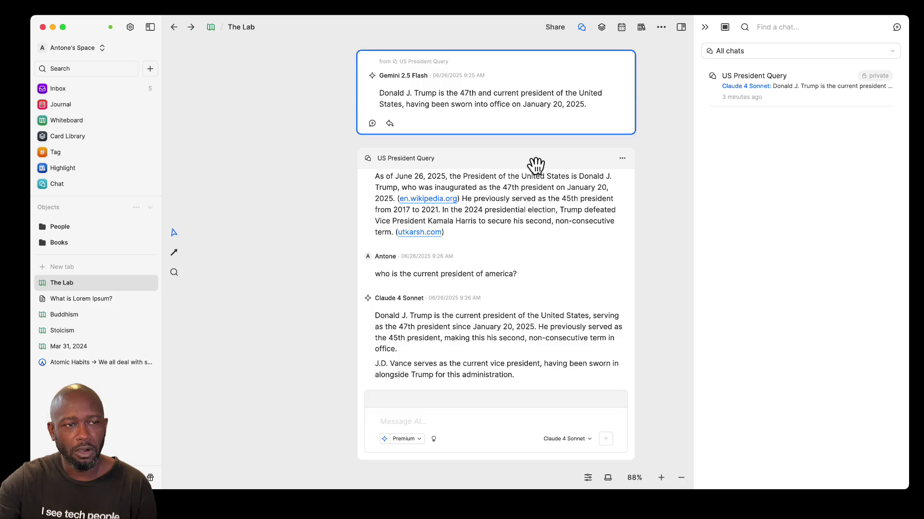
{"action": "left_click", "coordinate": [680, 209]}
Edit the Gemini 2.5 Flash reply on its whiteboard card and insert "Edited:" before its text.
{"action": "left_click", "coordinate": [449, 99]}
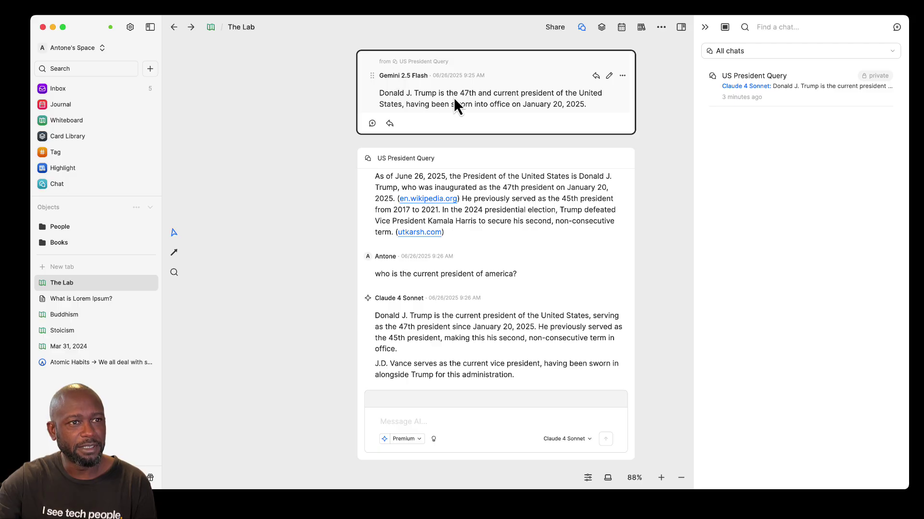
{"action": "left_click", "coordinate": [609, 76]}
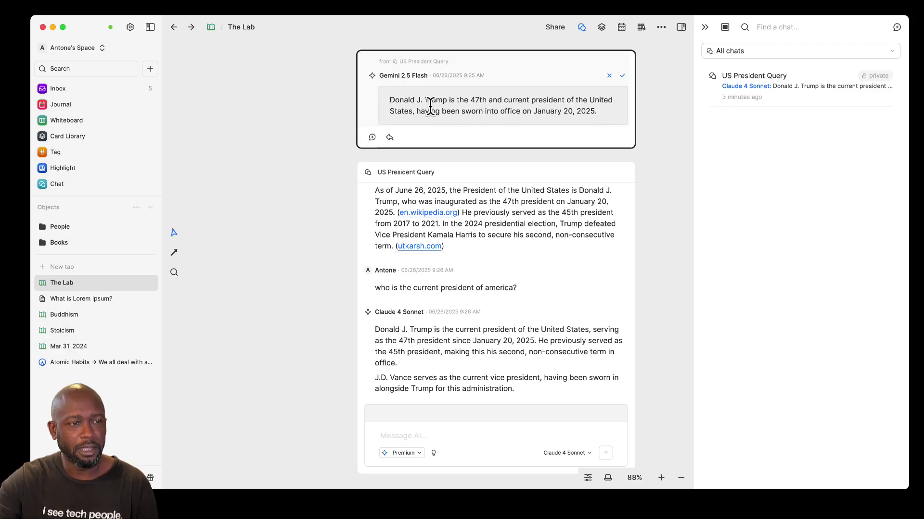
{"action": "type", "text": "Edited:"}
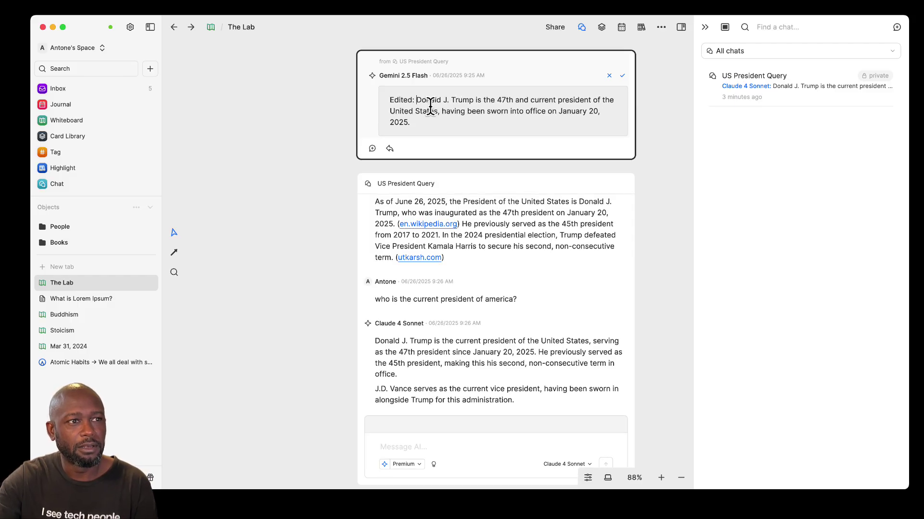
Highlight the word "Edited:" in the reply with the last used yellow background and save the edit.
{"action": "left_click_drag", "start_coordinate": [416, 100], "coordinate": [387, 100]}
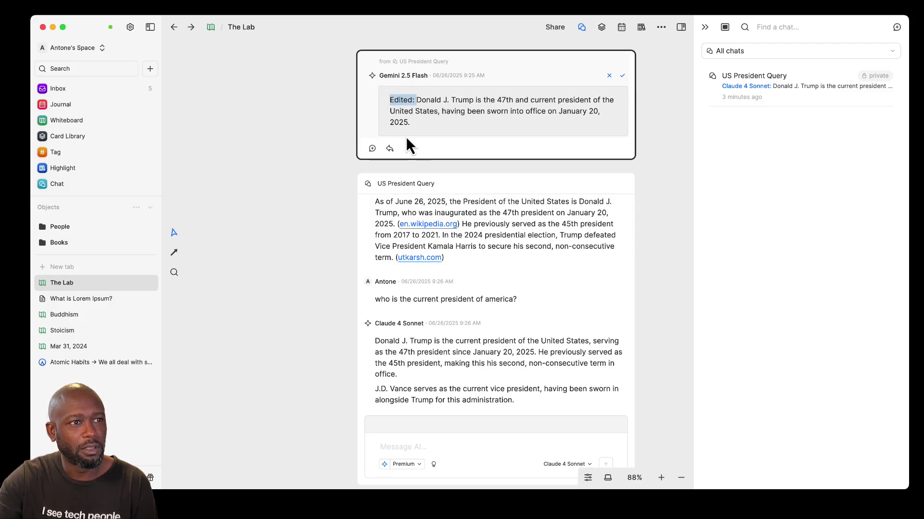
{"action": "mouse_move", "coordinate": [398, 100]}
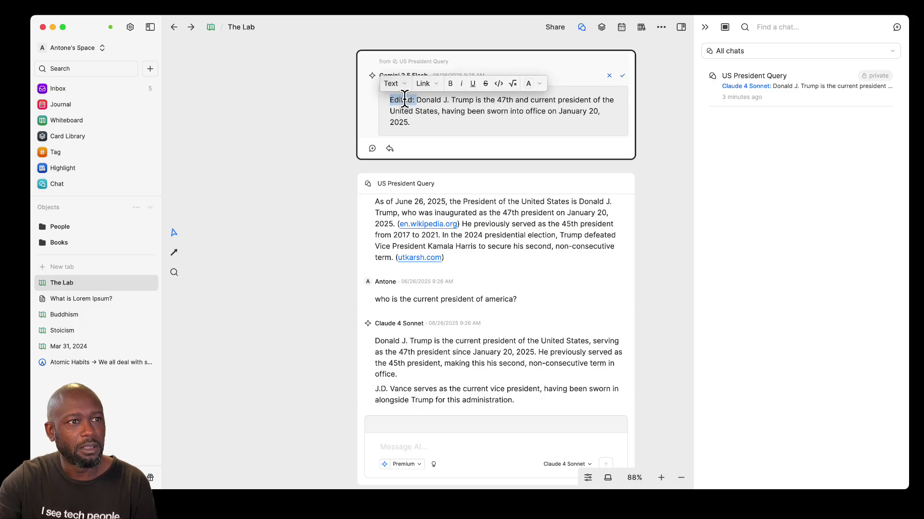
{"action": "left_click", "coordinate": [539, 84]}
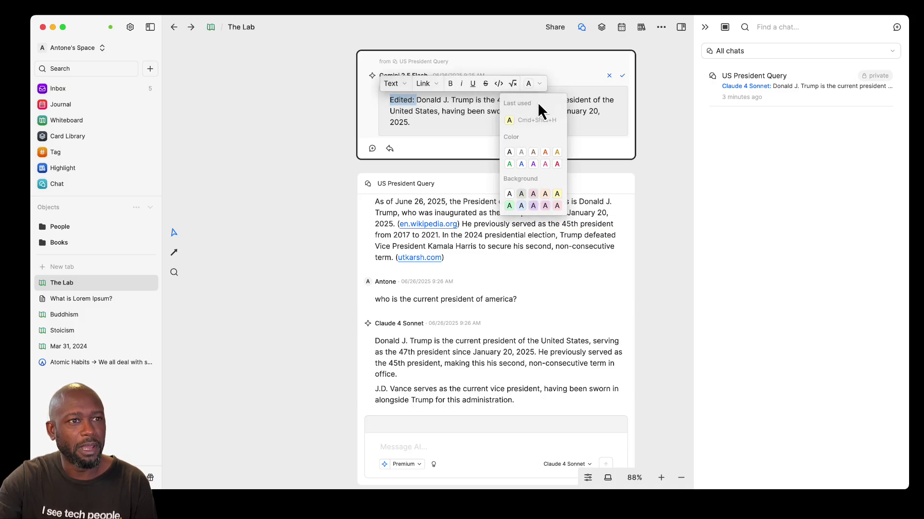
{"action": "left_click", "coordinate": [510, 121]}
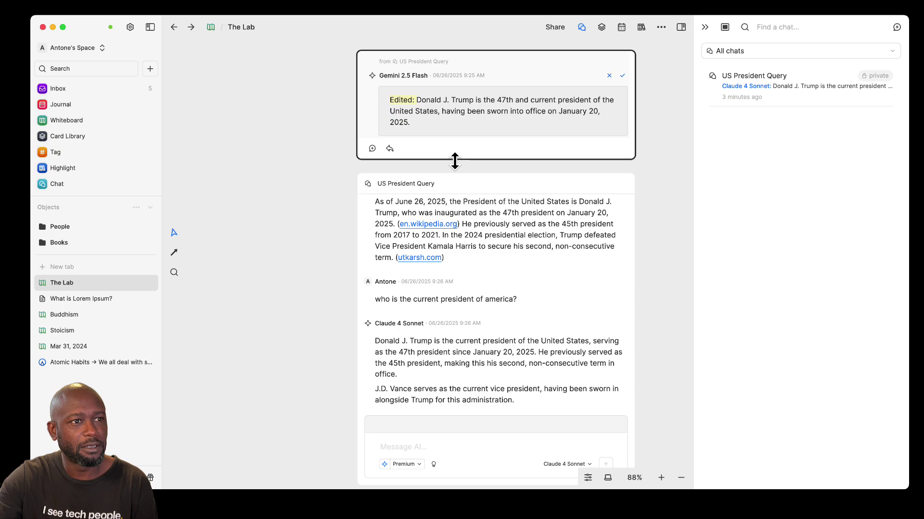
{"action": "left_click", "coordinate": [621, 75]}
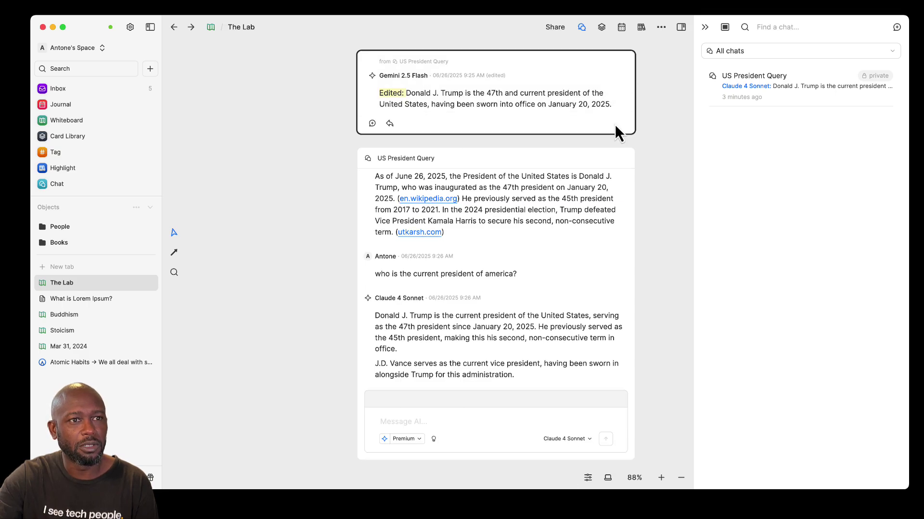
Reopen the US President Query chat beside the whiteboard and compare its Gemini 2.5 Flash reply with the edited card.
{"action": "scroll", "coordinate": [485, 274], "scroll_direction": "up", "scroll_amount": 4}
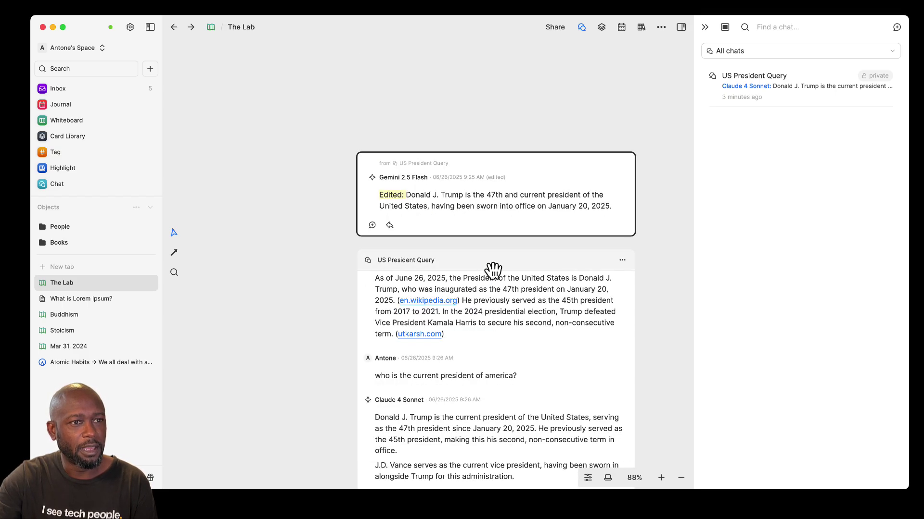
{"action": "scroll", "coordinate": [493, 270], "scroll_direction": "down", "scroll_amount": 2}
{"action": "left_click", "coordinate": [769, 92]}
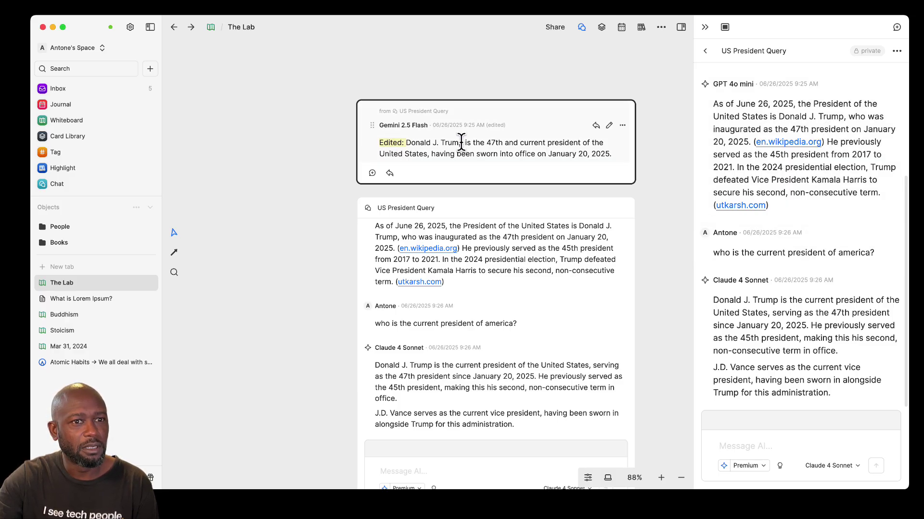
{"action": "scroll", "coordinate": [800, 144], "scroll_direction": "up", "scroll_amount": 4}
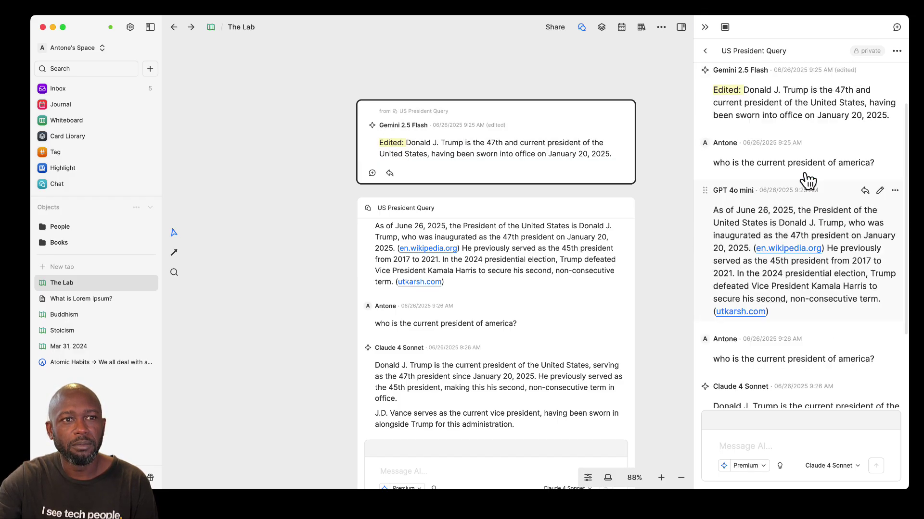
{"action": "scroll", "coordinate": [808, 180], "scroll_direction": "up", "scroll_amount": 2}
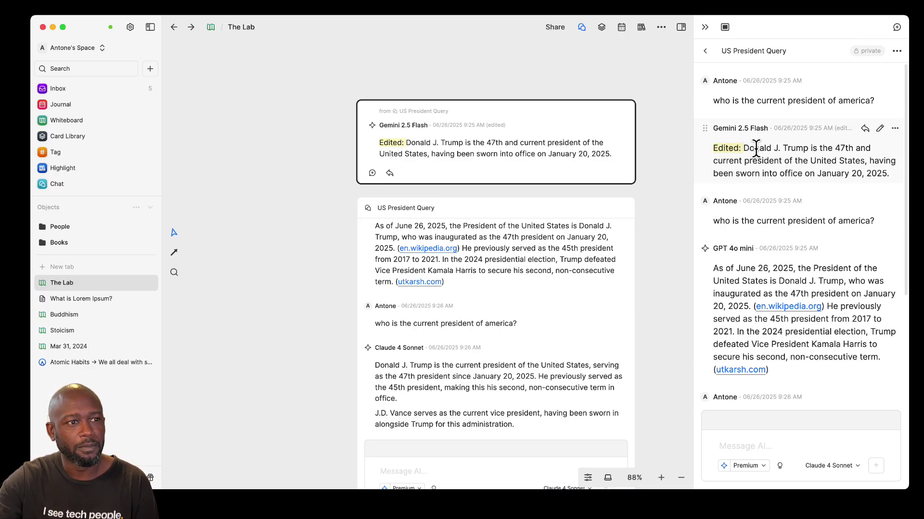
{"action": "scroll", "coordinate": [546, 276], "scroll_direction": "down", "scroll_amount": 2}
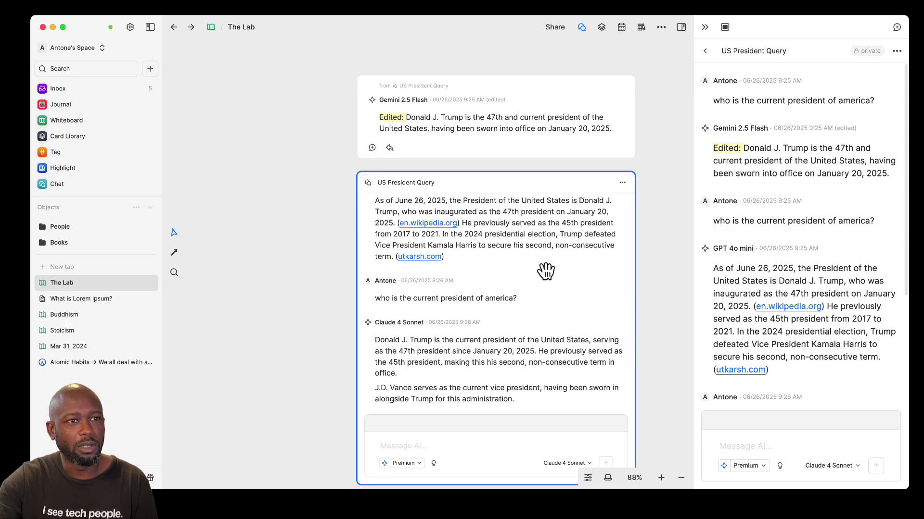
{"action": "left_click", "coordinate": [592, 88]}
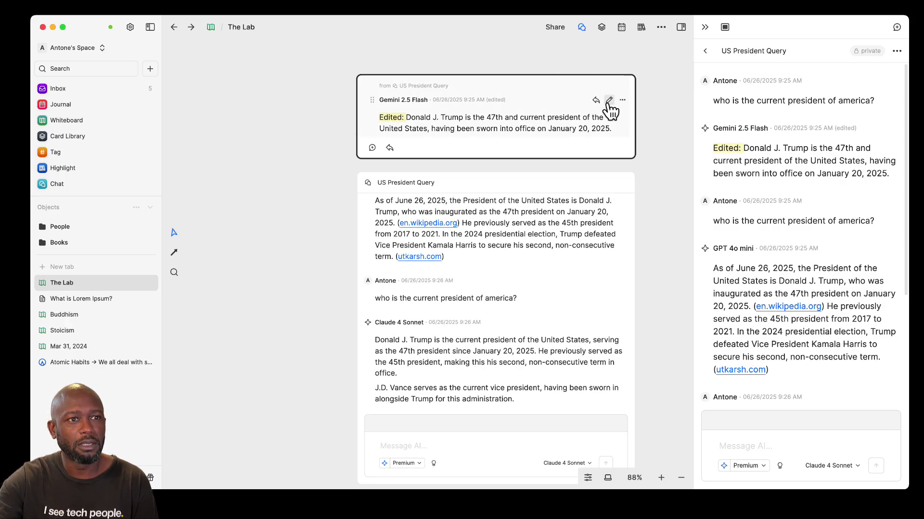
Start a reply to the edited Gemini 2.5 Flash message from its whiteboard card and examine the linked chat card.
{"action": "scroll", "coordinate": [611, 183], "scroll_direction": "down", "scroll_amount": 2}
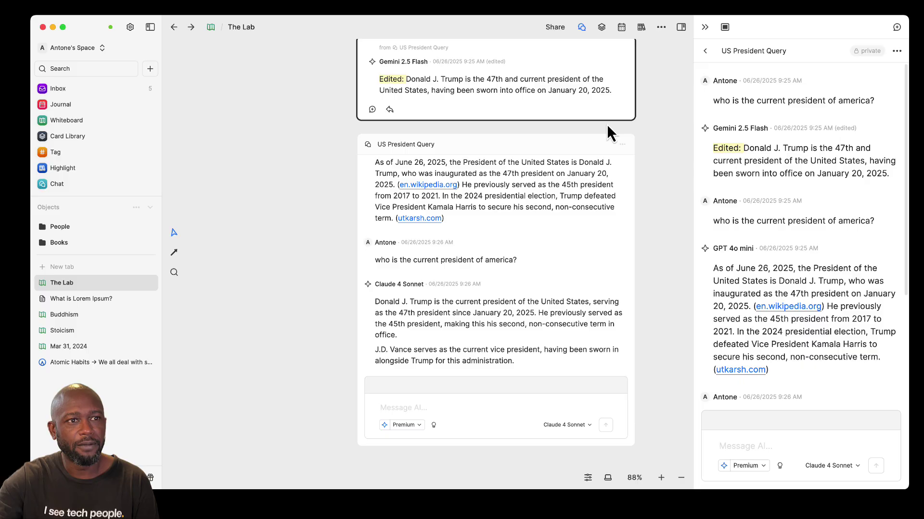
{"action": "left_click", "coordinate": [598, 67]}
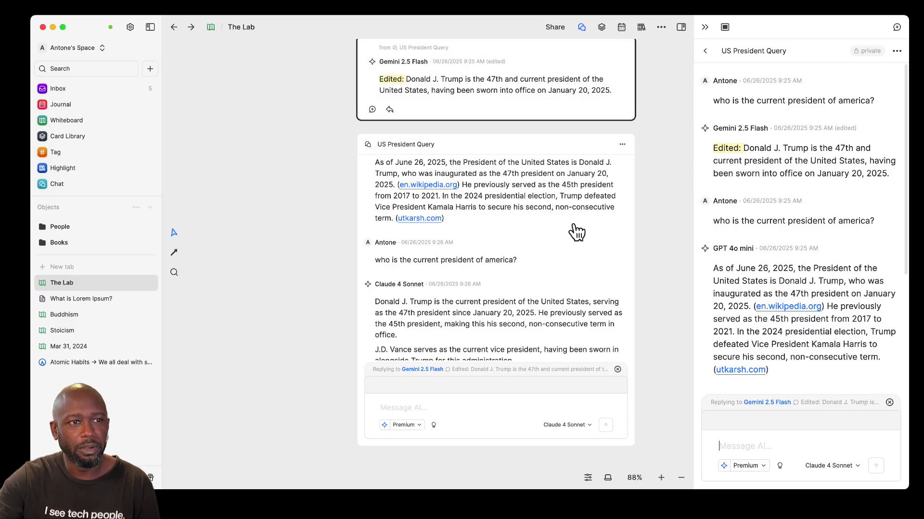
{"action": "scroll", "coordinate": [514, 179], "scroll_direction": "up", "scroll_amount": 2}
{"action": "scroll", "coordinate": [521, 189], "scroll_direction": "up", "scroll_amount": 1}
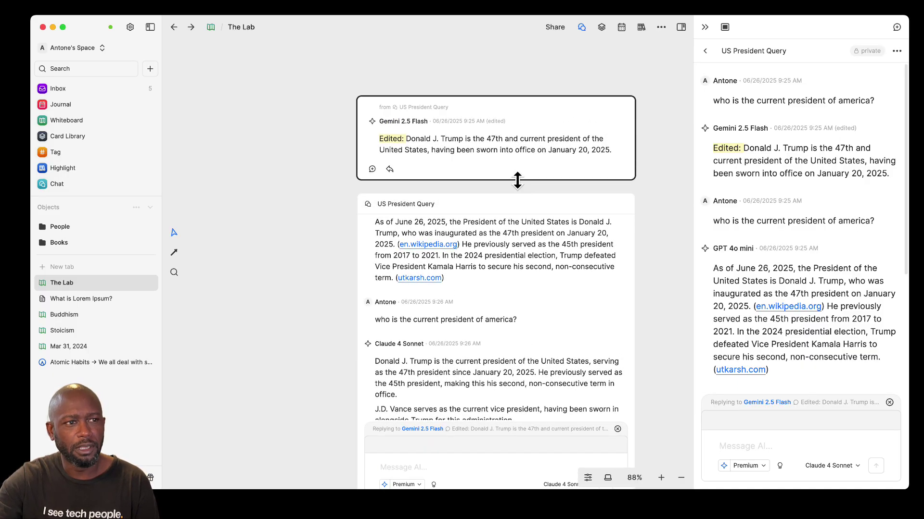
{"action": "mouse_move", "coordinate": [459, 136]}
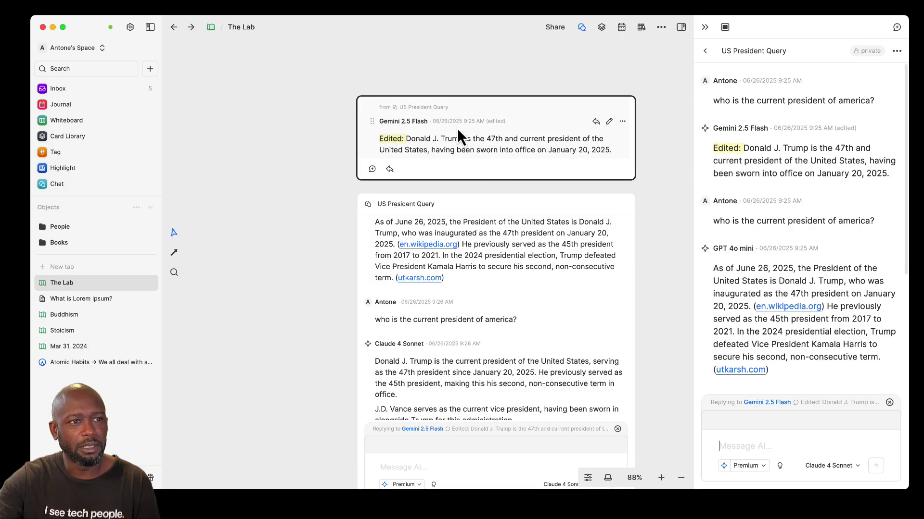
{"action": "mouse_move", "coordinate": [507, 145]}
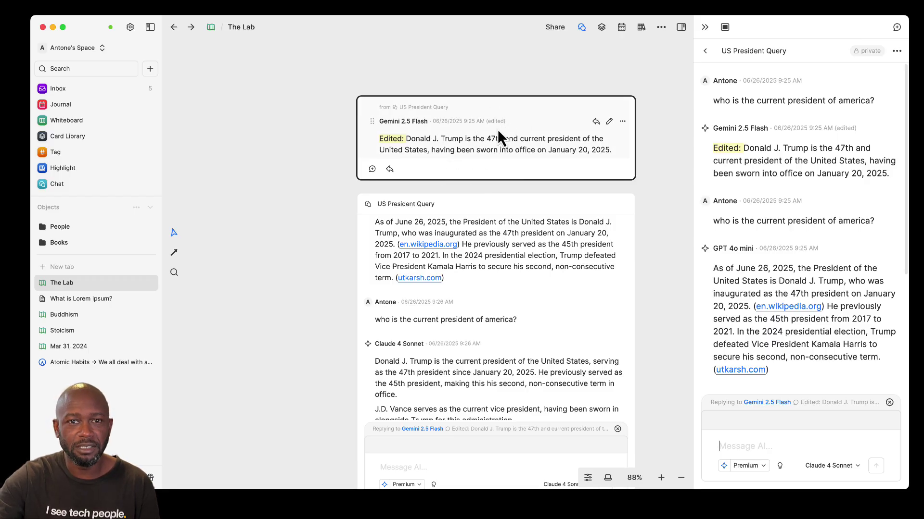
{"action": "scroll", "coordinate": [499, 158], "scroll_direction": "down", "scroll_amount": 5}
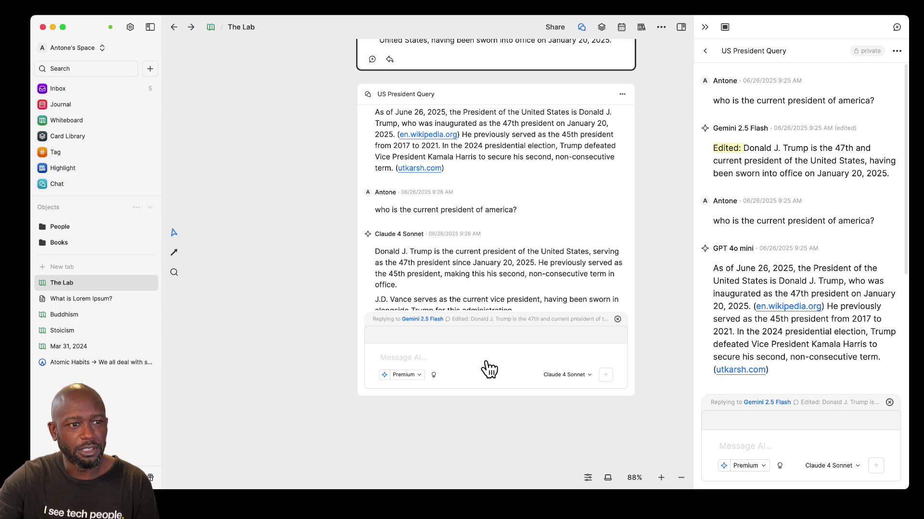
{"action": "scroll", "coordinate": [484, 361], "scroll_direction": "up", "scroll_amount": 3}
Enter the test text "adfasdfasdfasdfasdf" as a draft reply in the side chat and clear it again.
{"action": "left_click", "coordinate": [721, 452]}
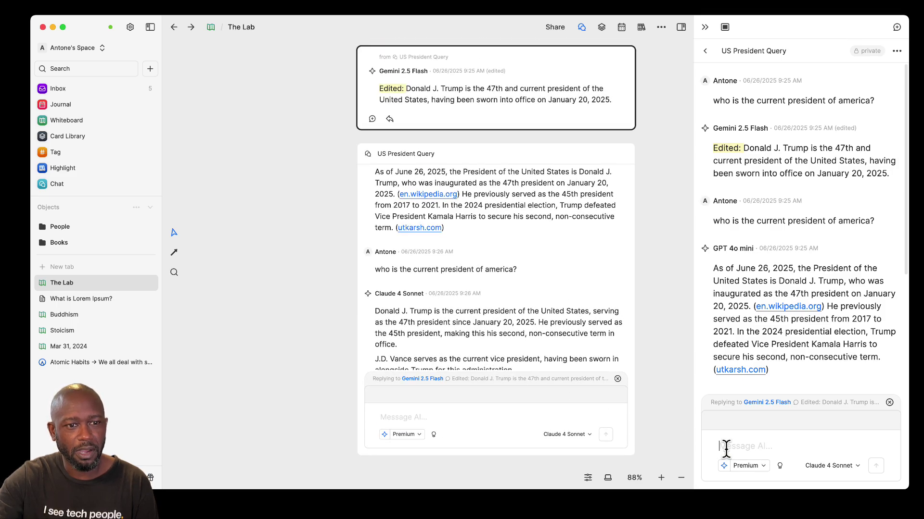
{"action": "type", "text": "adfasdfasdfasdfasdf"}
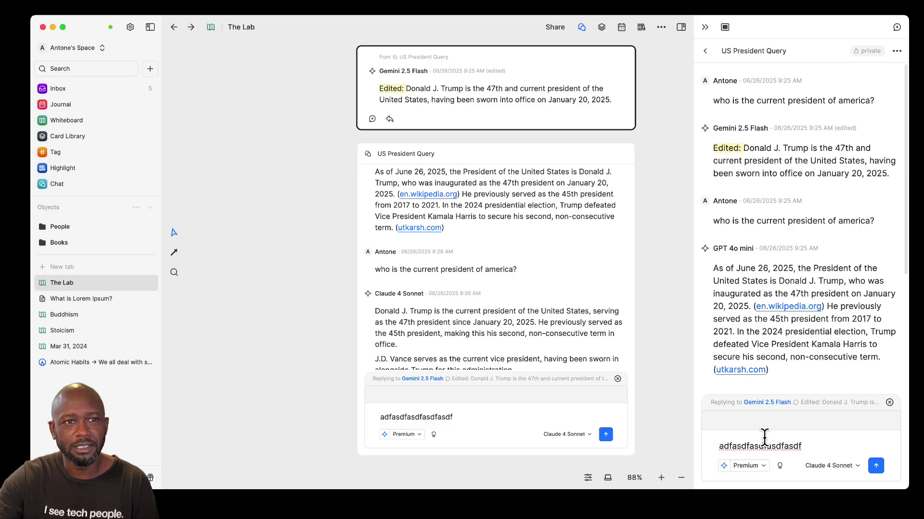
{"action": "double_click", "coordinate": [813, 445]}
{"action": "key", "text": "BackSpace"}
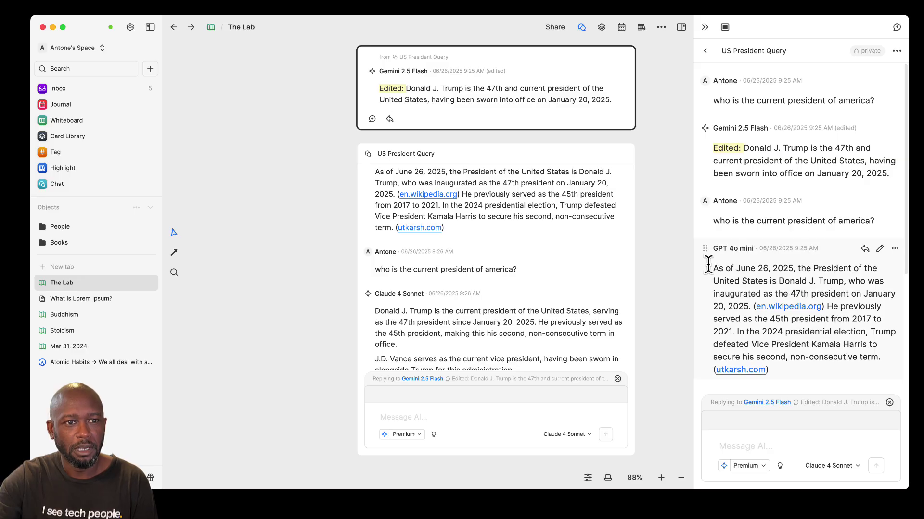
Place the GPT 4o mini reply and the question "who is the current president of america?" on the whiteboard as separate cards.
{"action": "left_click_drag", "start_coordinate": [705, 250], "coordinate": [273, 340]}
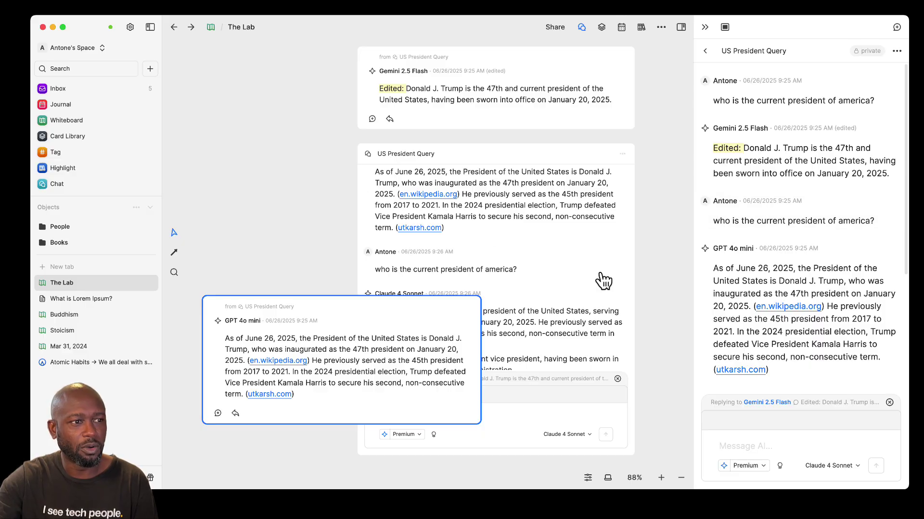
{"action": "left_click_drag", "start_coordinate": [704, 202], "coordinate": [240, 146]}
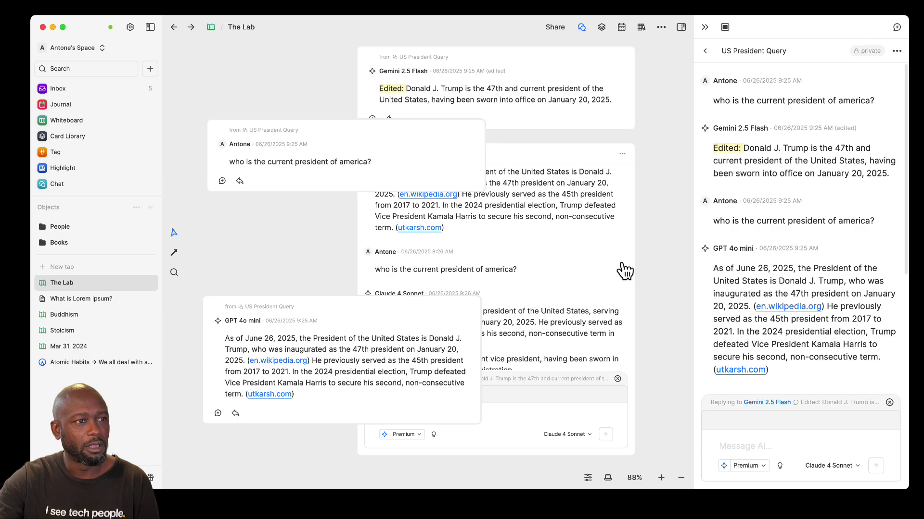
Remove the question, GPT 4o mini and Gemini 2.5 Flash message cards from the whiteboard.
{"action": "left_click", "coordinate": [342, 152]}
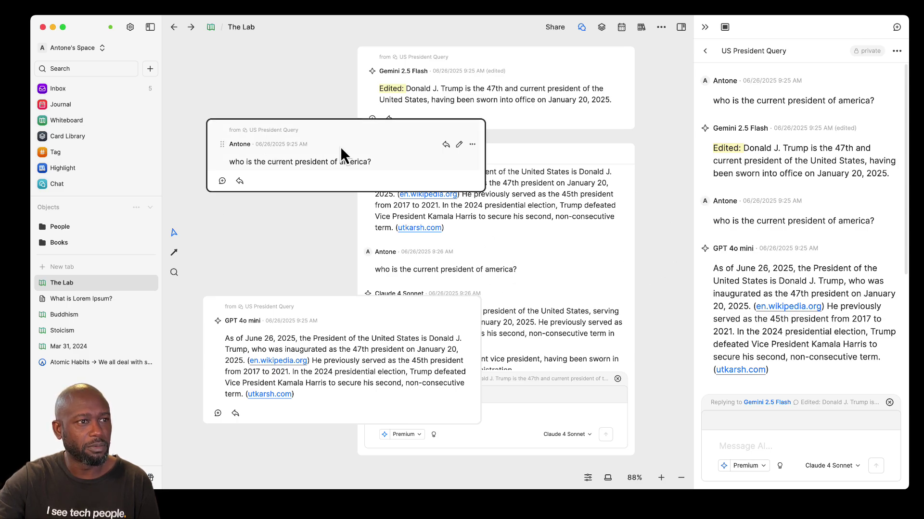
{"action": "left_click", "coordinate": [473, 145]}
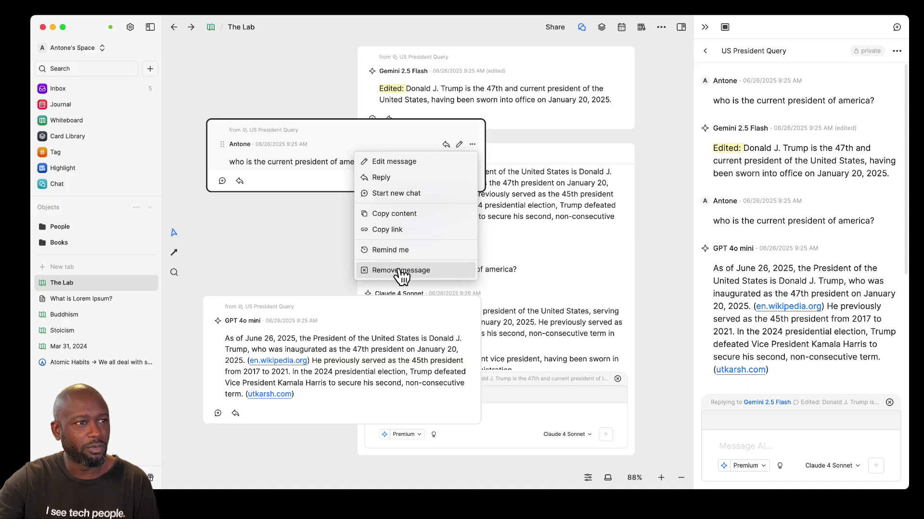
{"action": "left_click", "coordinate": [417, 272]}
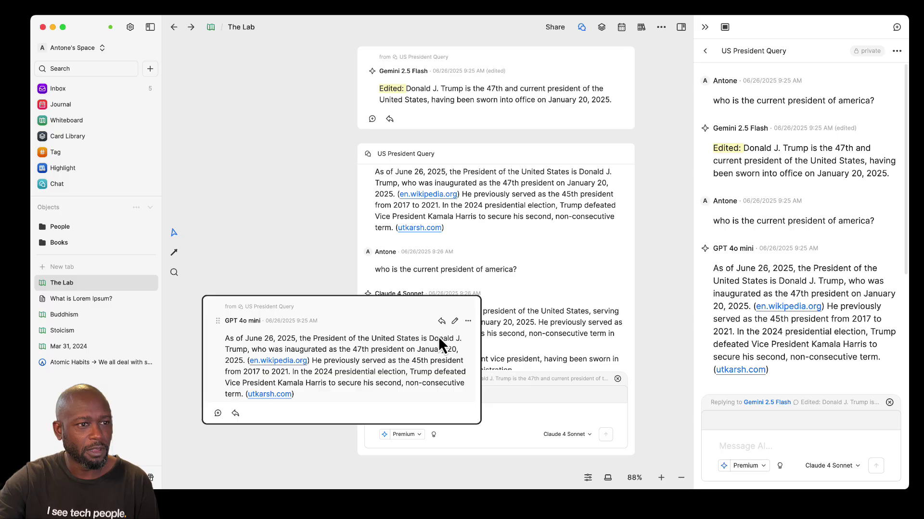
{"action": "left_click", "coordinate": [468, 322]}
{"action": "left_click", "coordinate": [426, 447]}
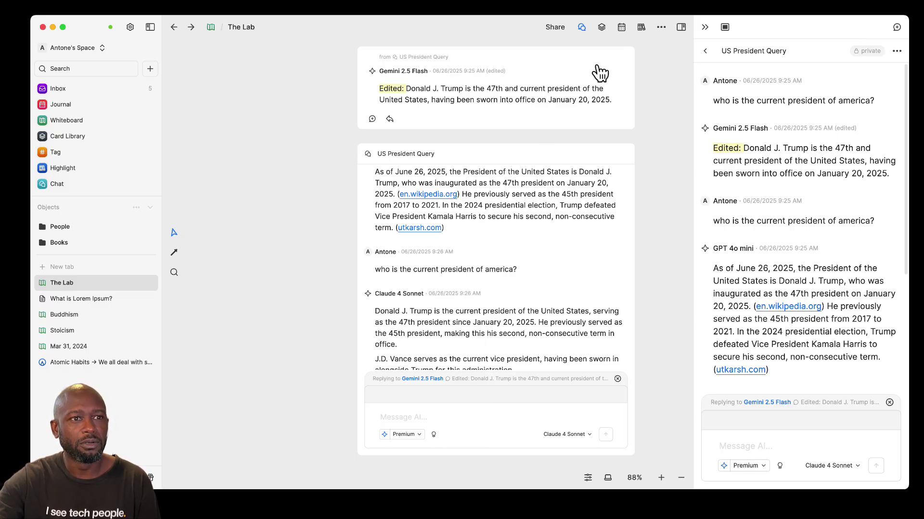
{"action": "left_click", "coordinate": [622, 71]}
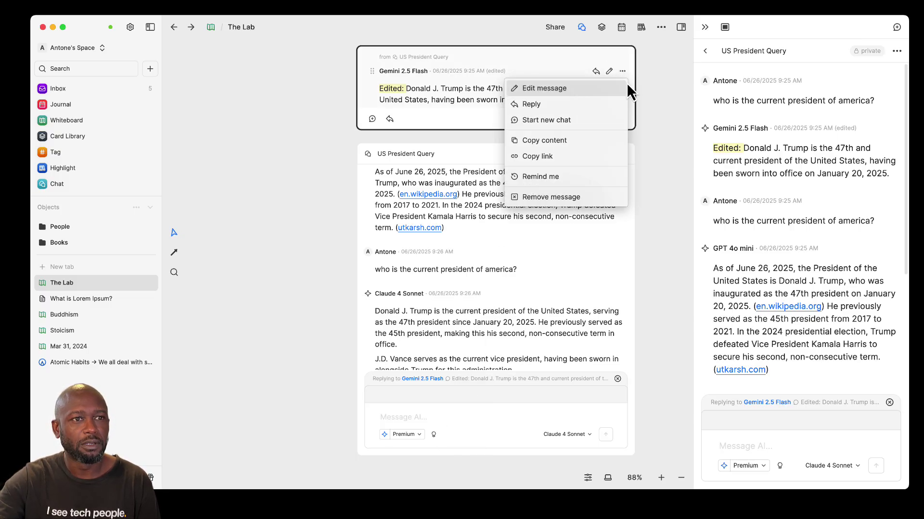
{"action": "left_click", "coordinate": [593, 197]}
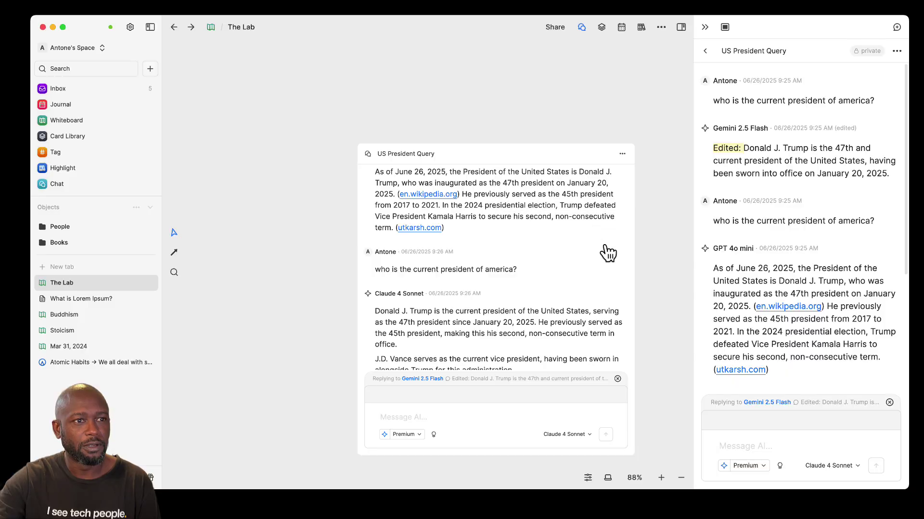
Delete the US President Query chat permanently from its whiteboard card.
{"action": "left_click", "coordinate": [622, 153]}
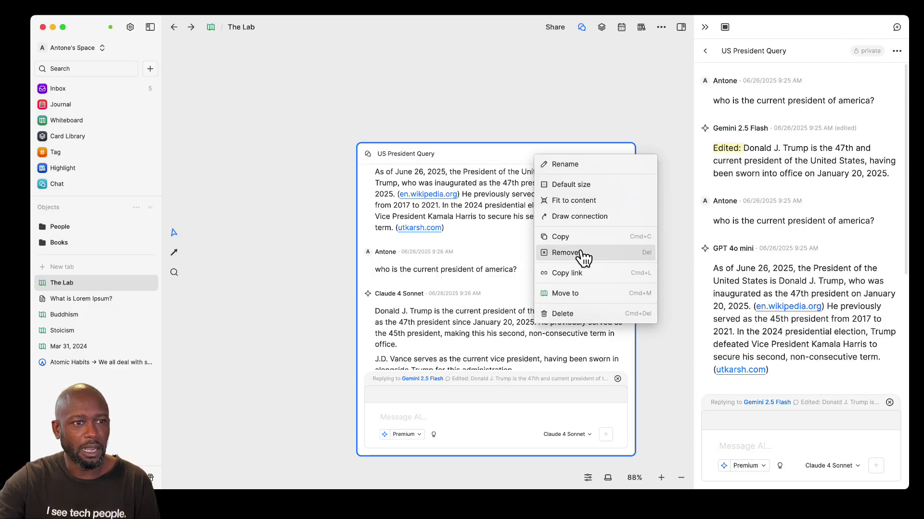
{"action": "left_click", "coordinate": [570, 315]}
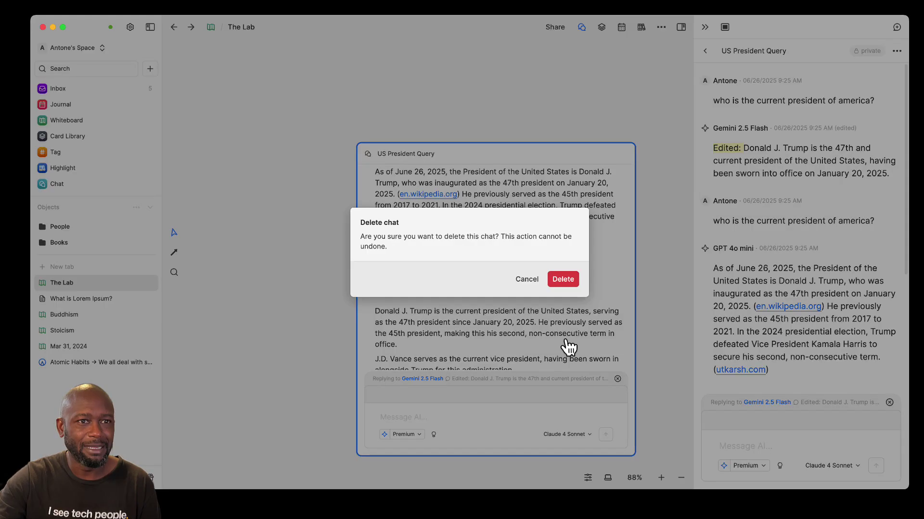
{"action": "left_click", "coordinate": [565, 280]}
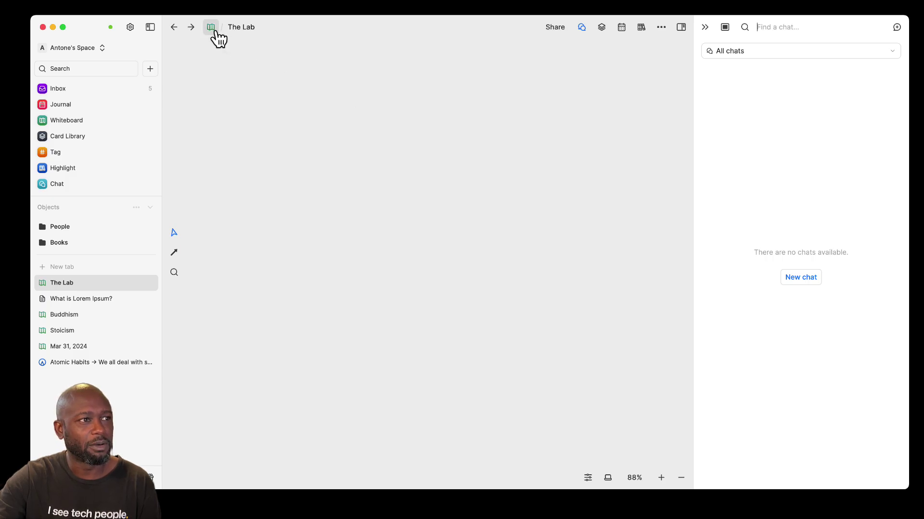
Go to the Chat section, show all chats instead of grouping by whiteboard, and check the AI chat start page.
{"action": "left_click", "coordinate": [109, 187]}
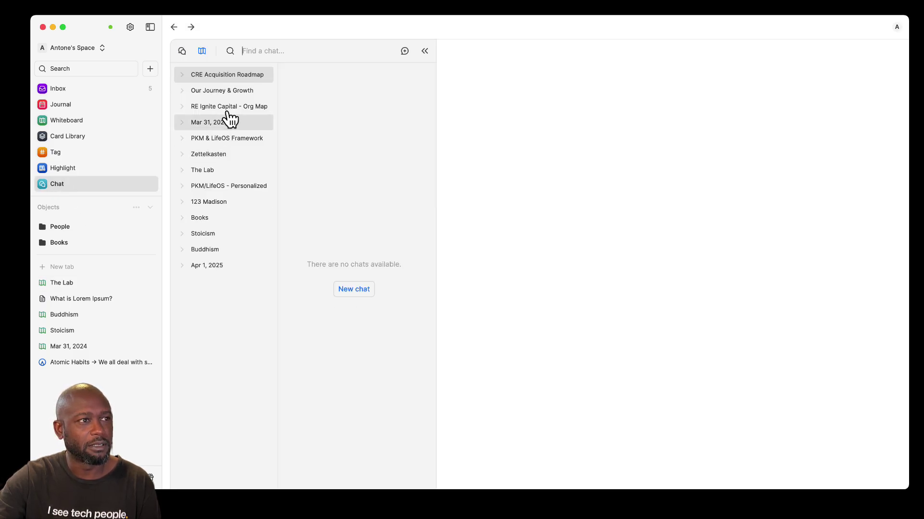
{"action": "left_click", "coordinate": [182, 51]}
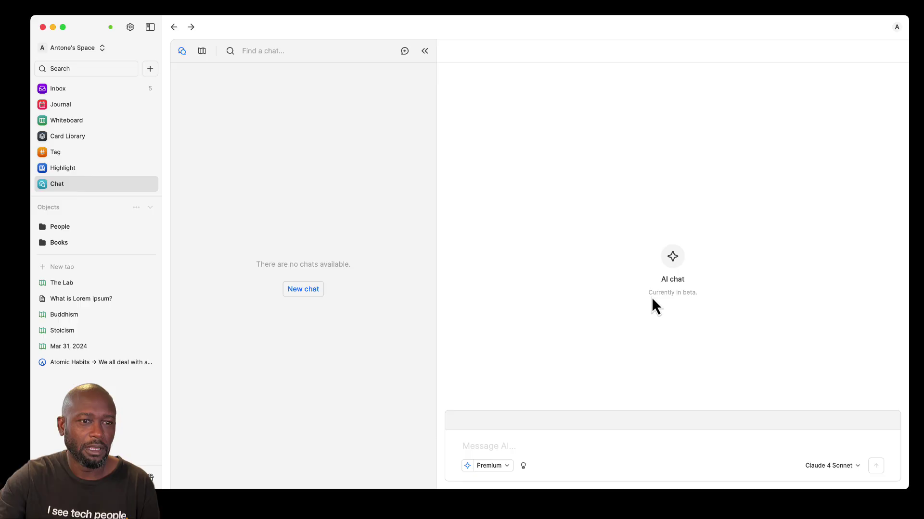
{"action": "left_click_drag", "start_coordinate": [649, 293], "coordinate": [726, 293]}
{"action": "left_click", "coordinate": [726, 301]}
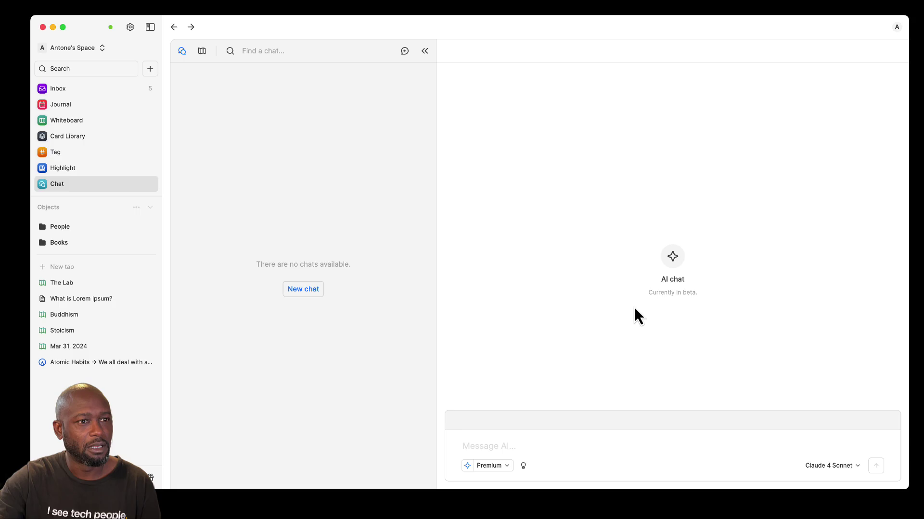
Open the AI Features settings and review the Insight Generator, Audio/Video Transcript, Voice Note and AI Chat entries.
{"action": "left_click", "coordinate": [130, 28]}
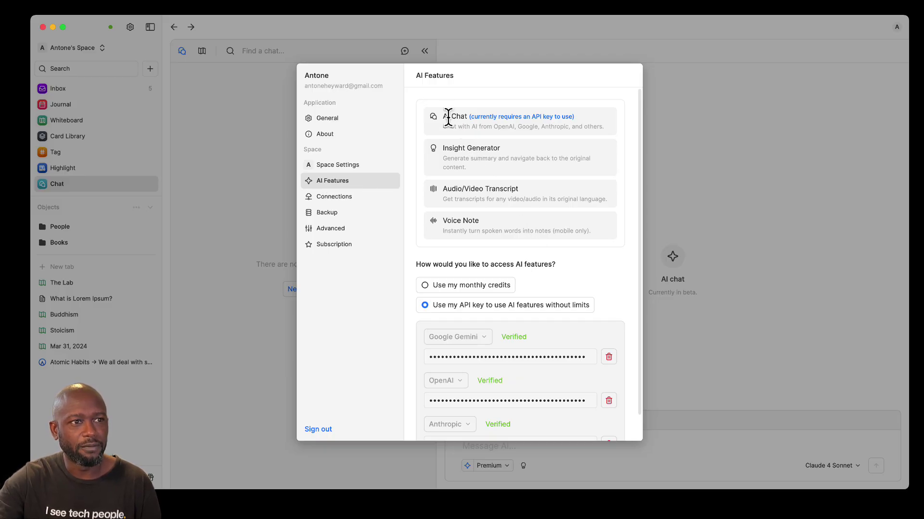
{"action": "triple_click", "coordinate": [444, 148]}
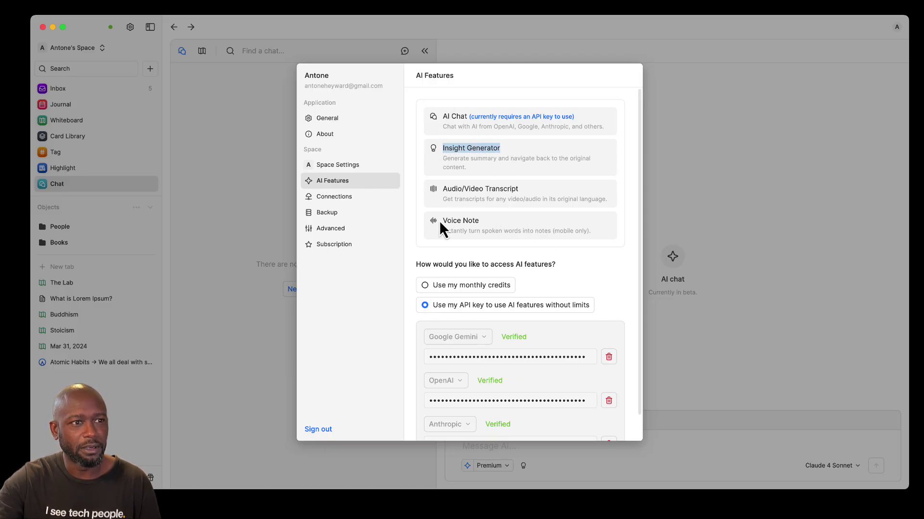
{"action": "left_click_drag", "start_coordinate": [444, 190], "coordinate": [554, 195]}
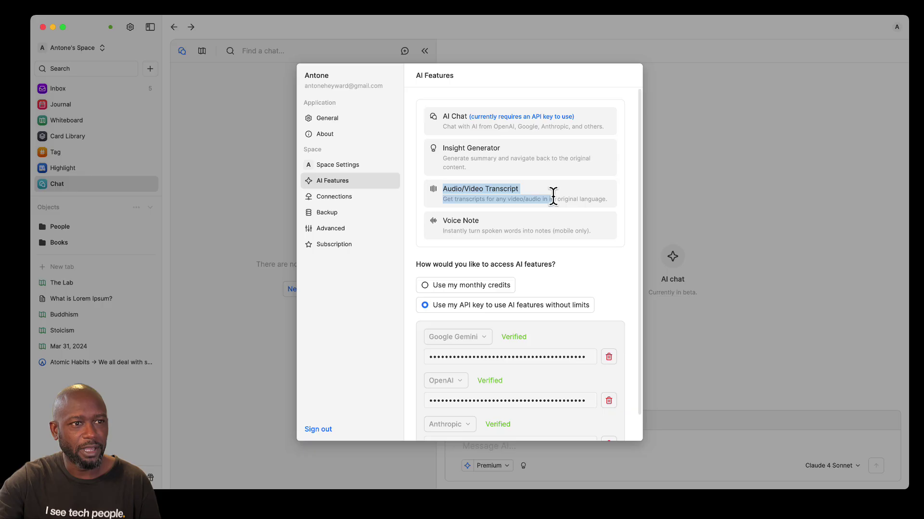
{"action": "triple_click", "coordinate": [446, 220]}
{"action": "triple_click", "coordinate": [447, 116]}
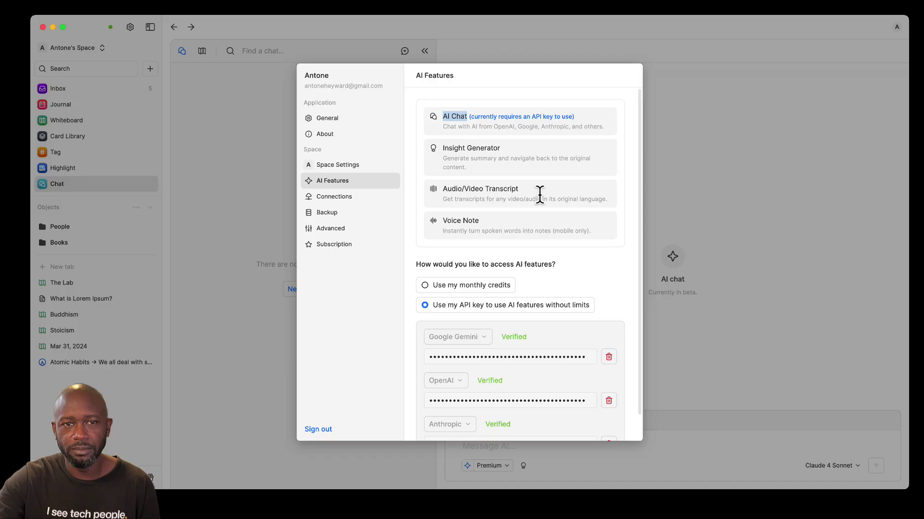
Set AI feature access to "Use my monthly credits" and close the settings.
{"action": "scroll", "coordinate": [447, 322], "scroll_direction": "down", "scroll_amount": 2}
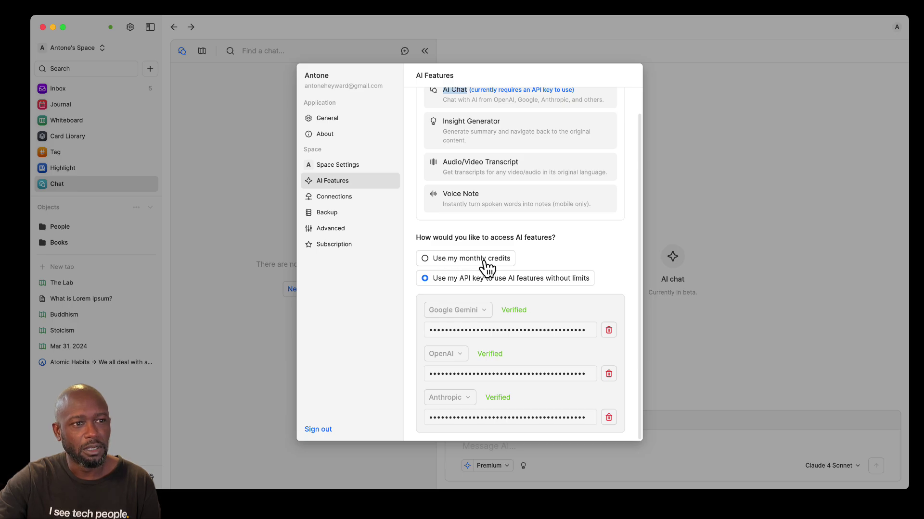
{"action": "left_click", "coordinate": [450, 260]}
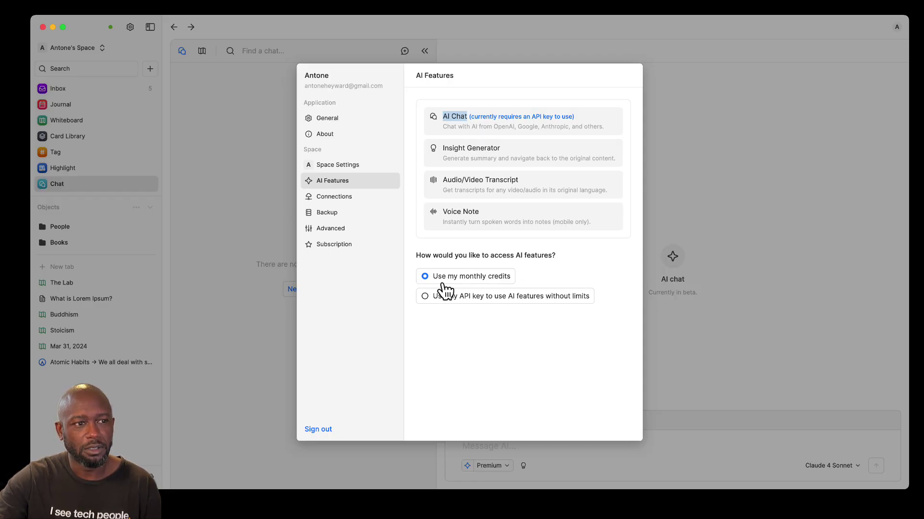
{"action": "left_click", "coordinate": [717, 342]}
Try to send the test message "asfdasdfasdf" to Claude 4 Sonnet in a new AI chat.
{"action": "left_click", "coordinate": [569, 445]}
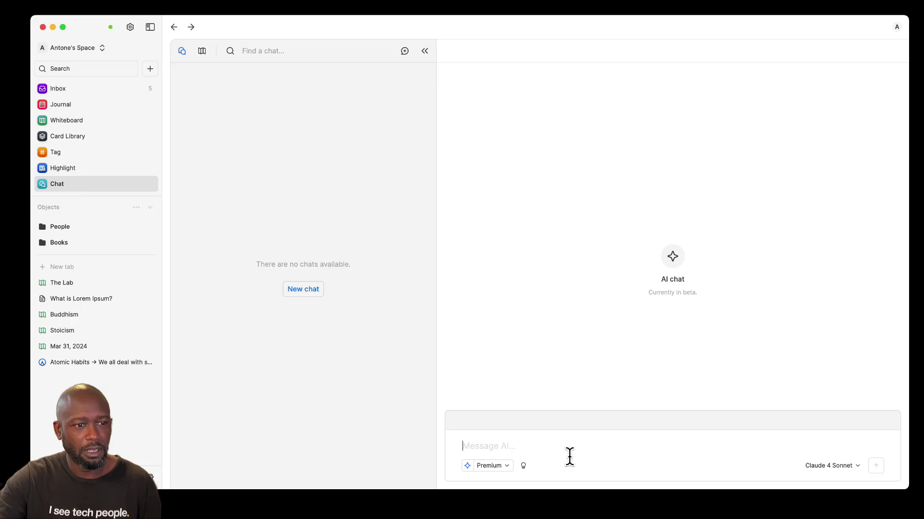
{"action": "type", "text": "asfdasdfasdf"}
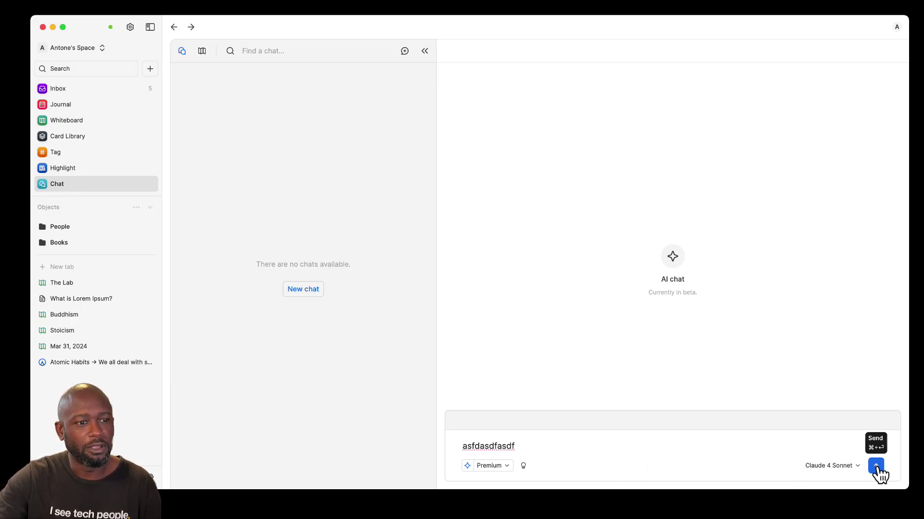
{"action": "left_click", "coordinate": [875, 466]}
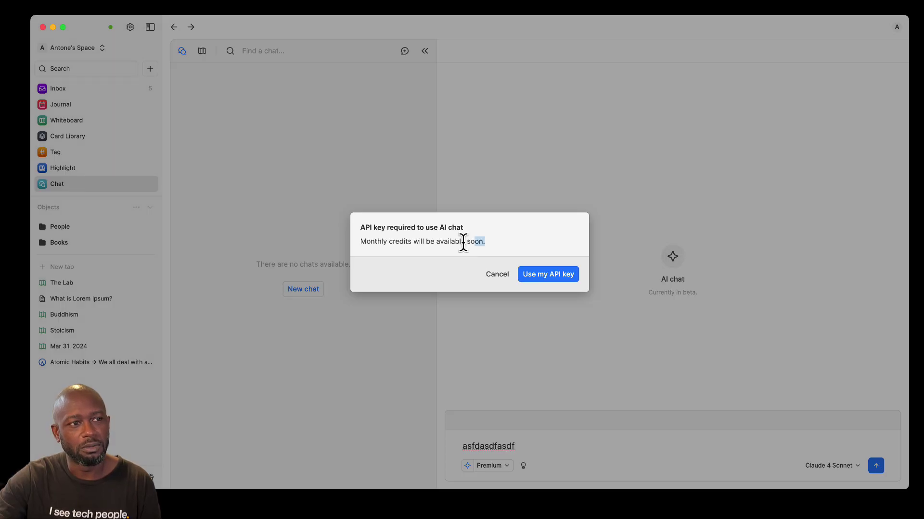
Read the notice about using monthly credits for AI chat and cancel it without switching to an API key.
{"action": "left_click_drag", "start_coordinate": [463, 242], "coordinate": [351, 251]}
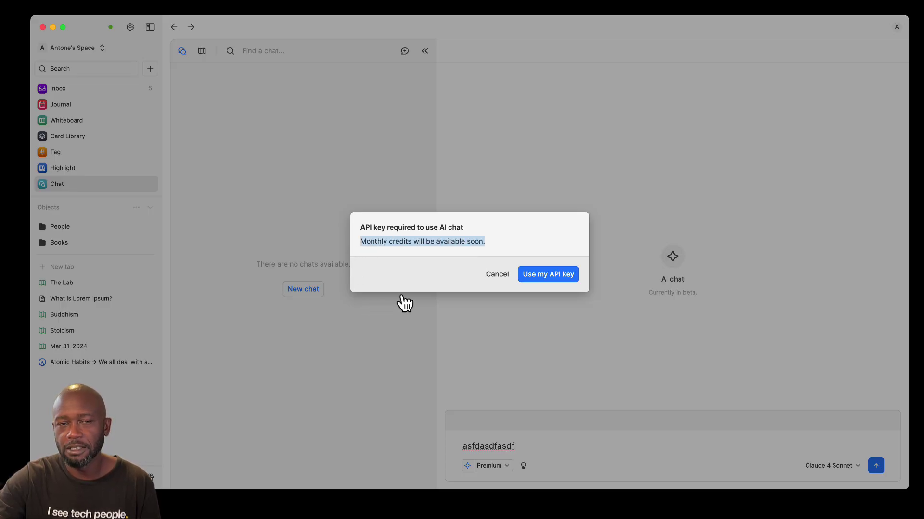
{"action": "left_click", "coordinate": [378, 243]}
{"action": "left_click_drag", "start_coordinate": [361, 241], "coordinate": [500, 250]}
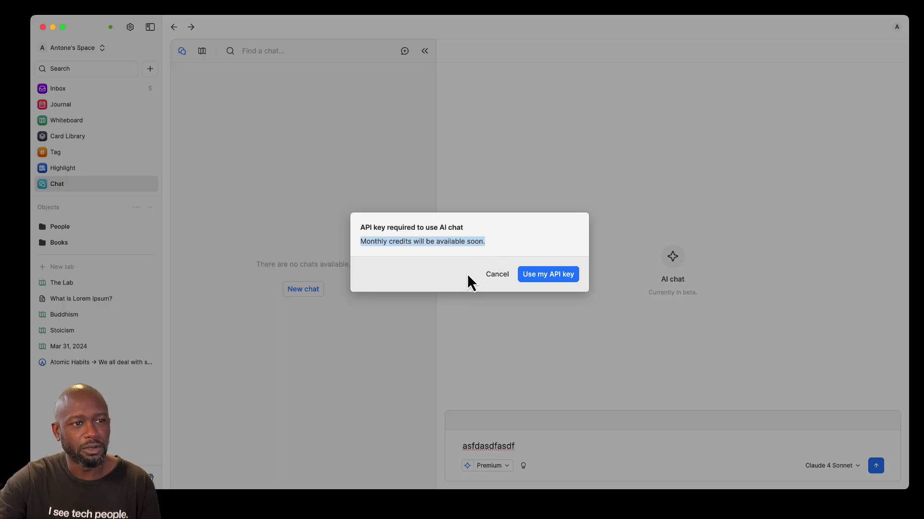
{"action": "left_click", "coordinate": [424, 278]}
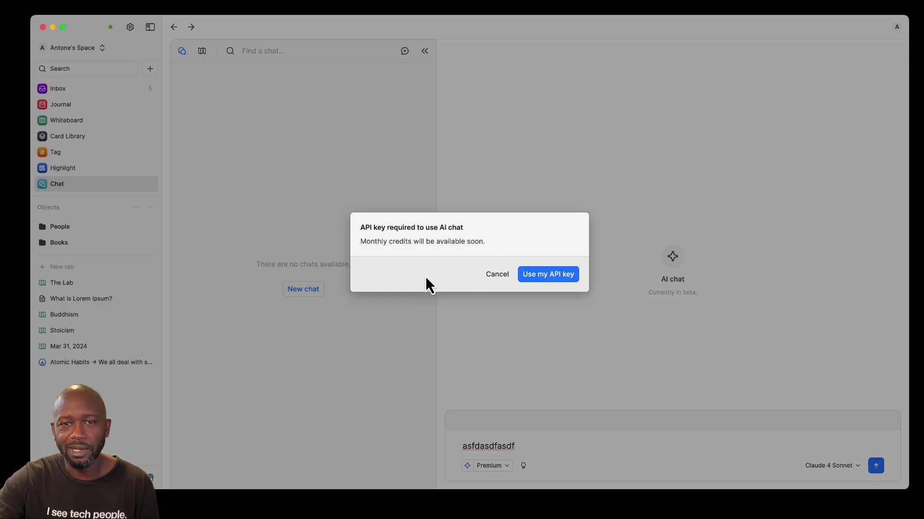
{"action": "left_click", "coordinate": [500, 279]}
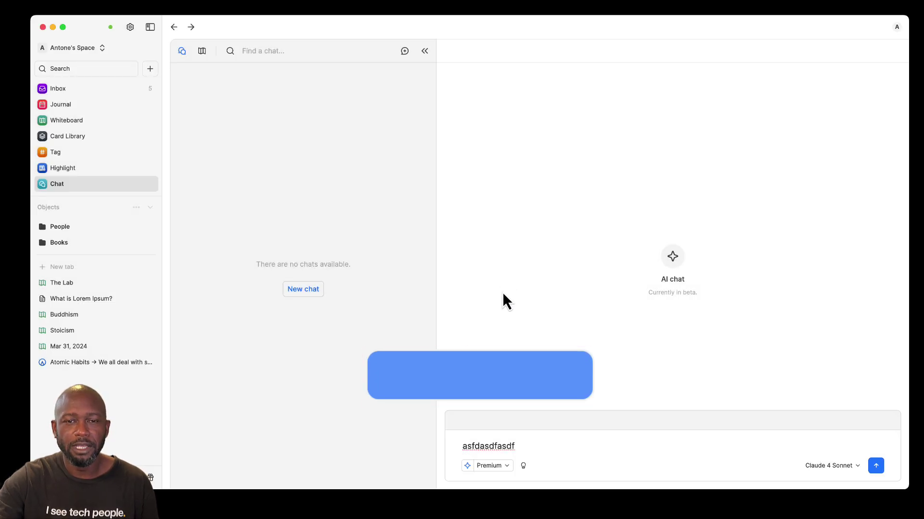